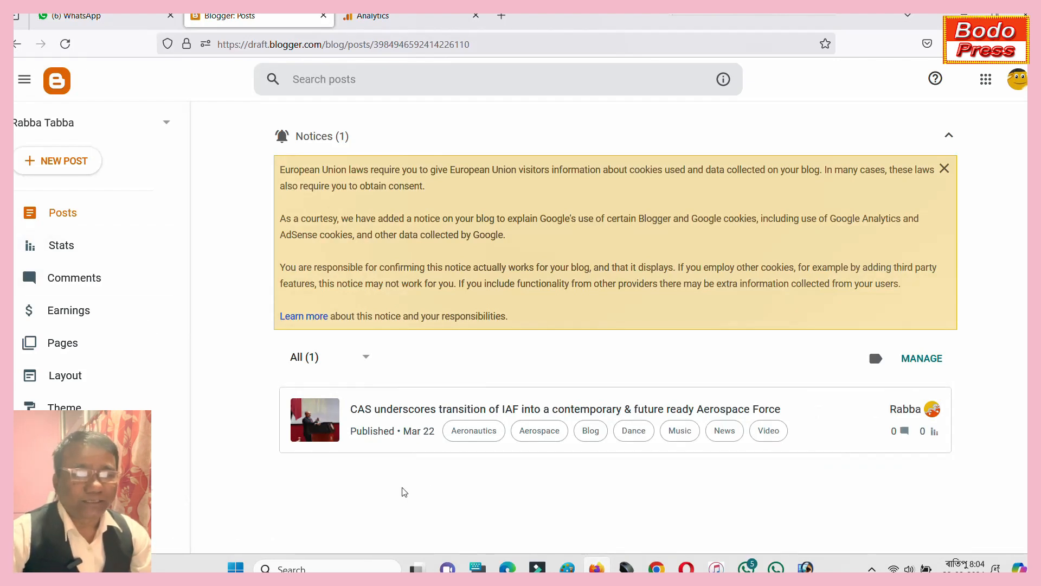
- Switch to the Google Analytics account setup and enter Rabba Tabba as the new account's name
{"action": "left_click", "coordinate": [403, 19]}
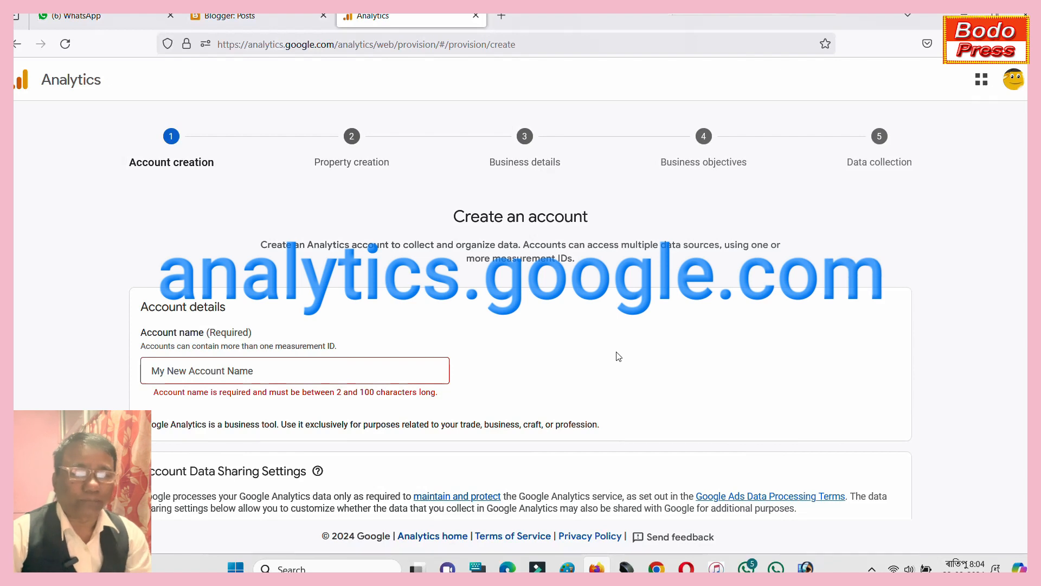
{"action": "left_click", "coordinate": [234, 372]}
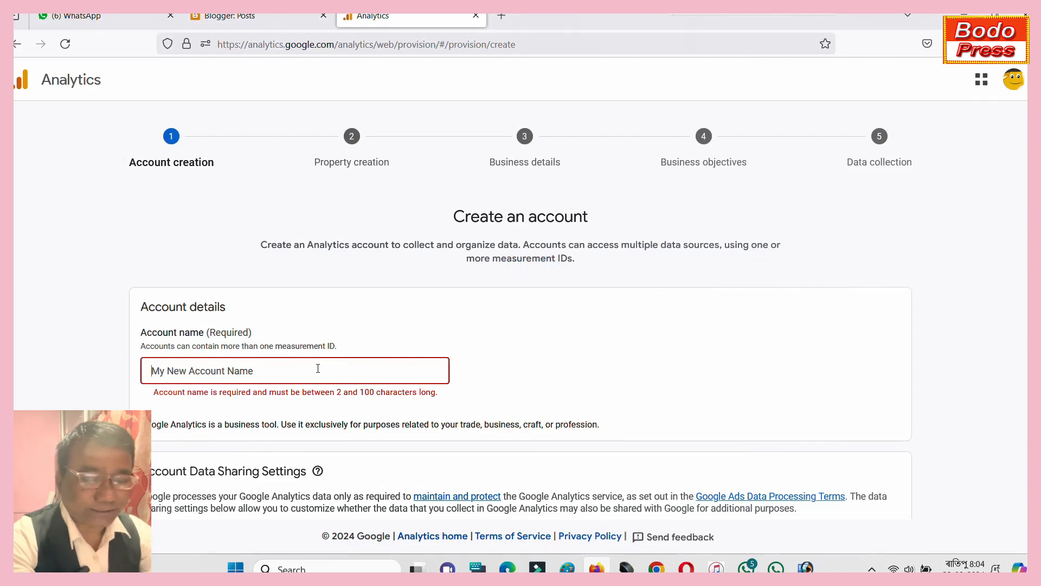
{"action": "type", "text": "Rabba "}
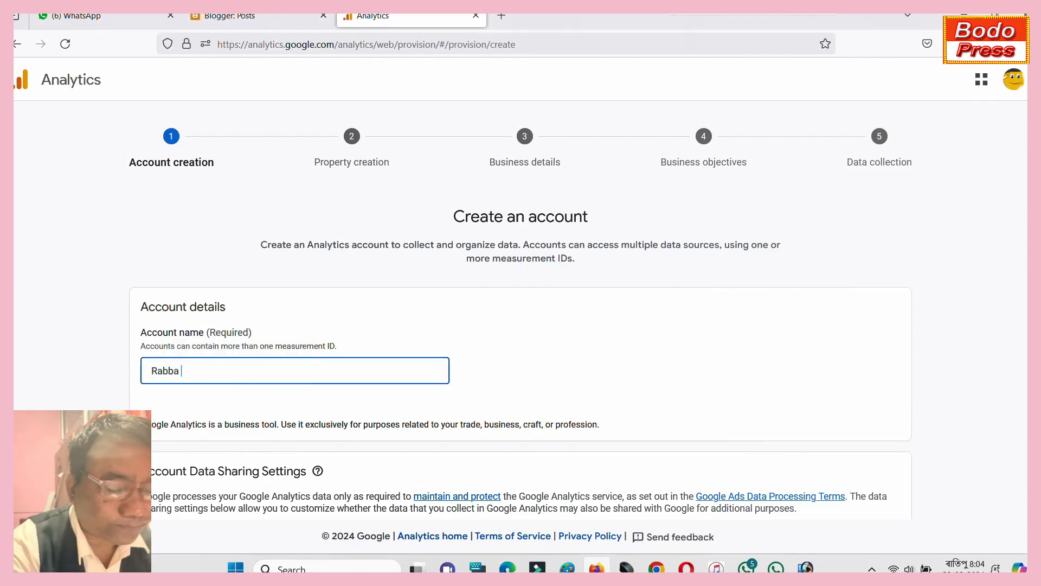
{"action": "type", "text": "Tabba"}
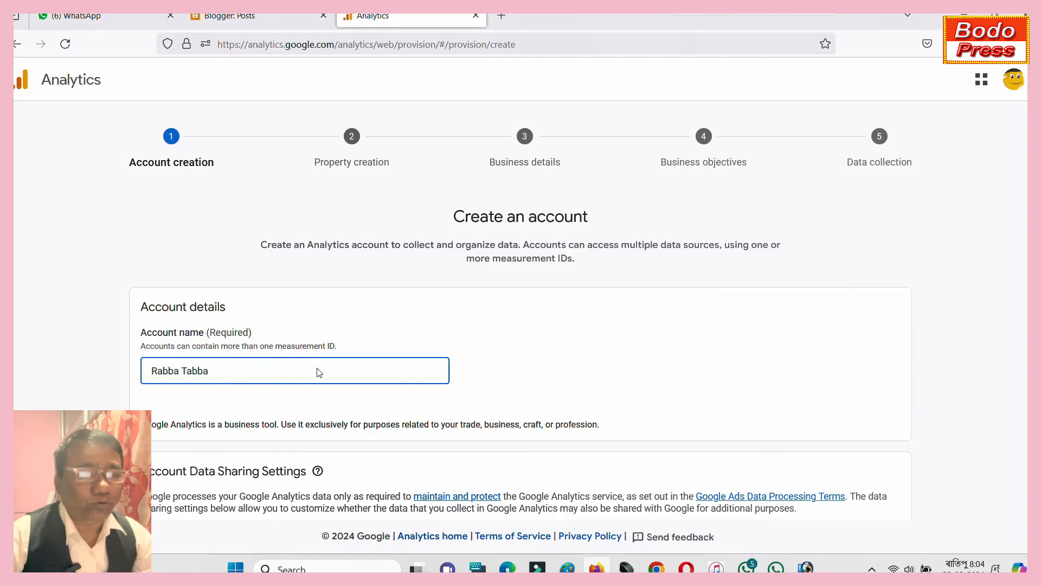
- Enable data sharing with Google products & services and continue to property creation
{"action": "scroll", "coordinate": [400, 332], "scroll_direction": "down", "scroll_amount": 5}
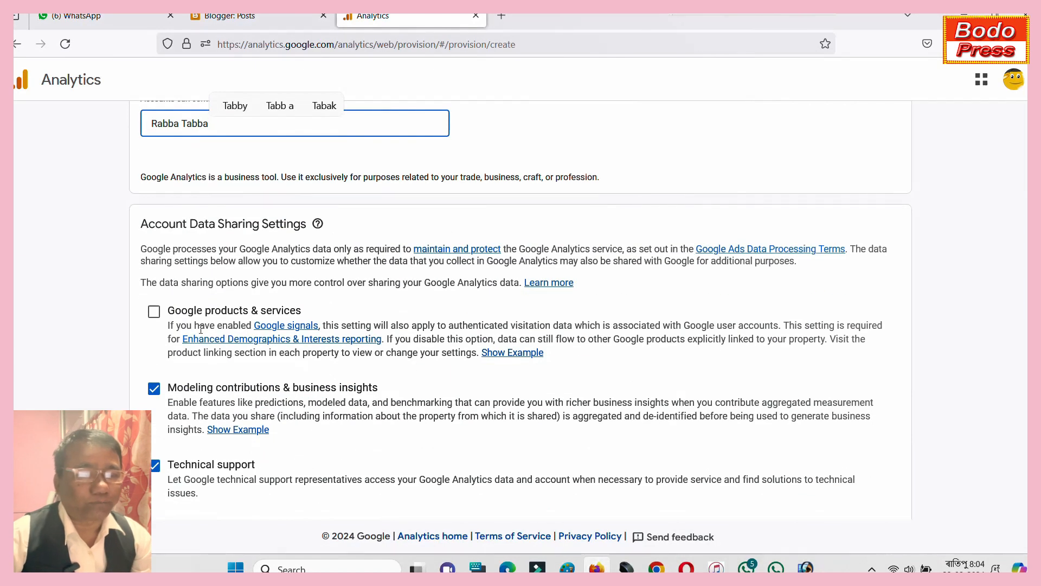
{"action": "left_click", "coordinate": [154, 312]}
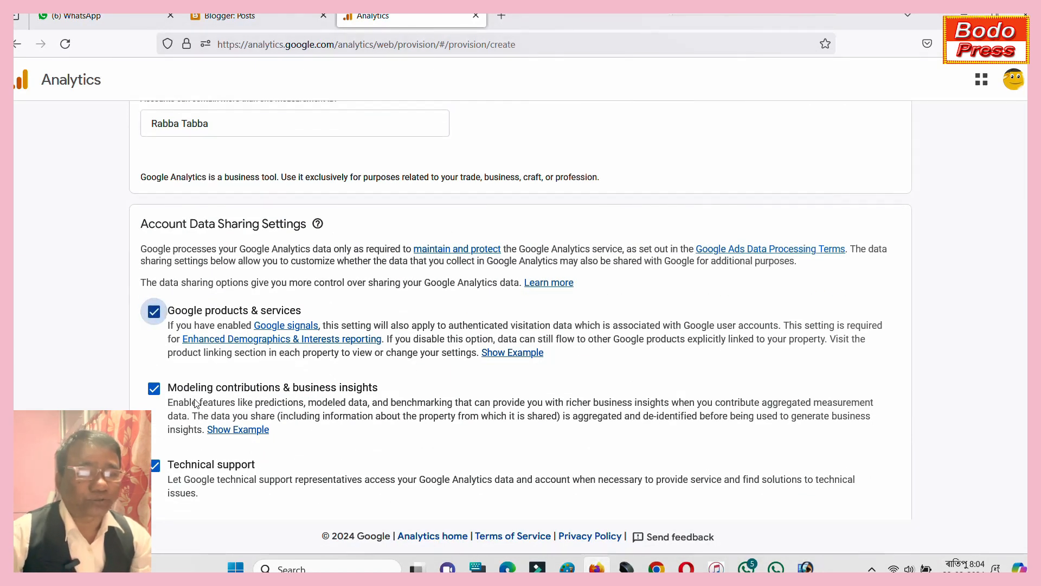
{"action": "scroll", "coordinate": [423, 393], "scroll_direction": "down", "scroll_amount": 4}
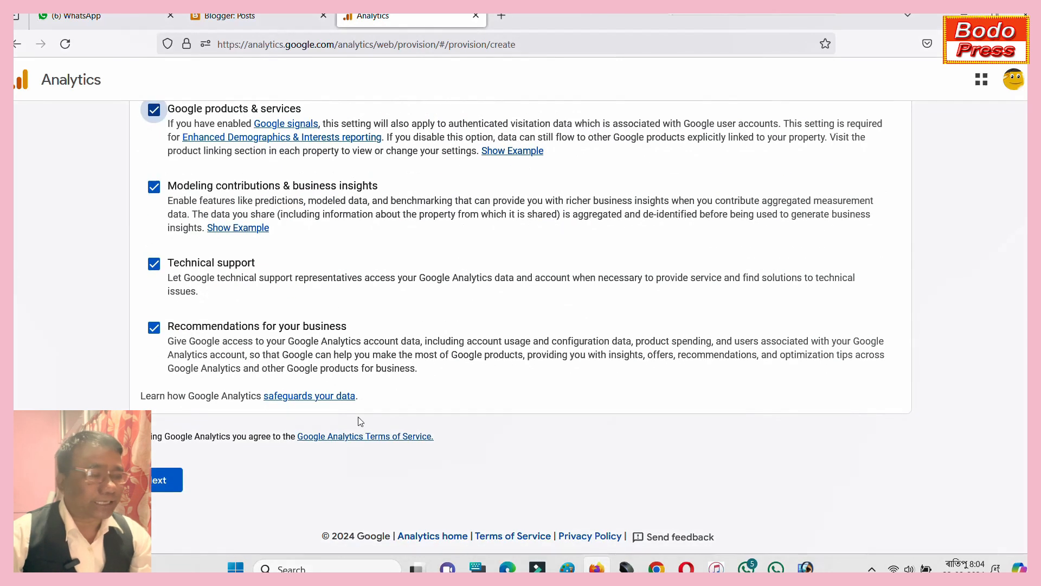
{"action": "left_click", "coordinate": [156, 484]}
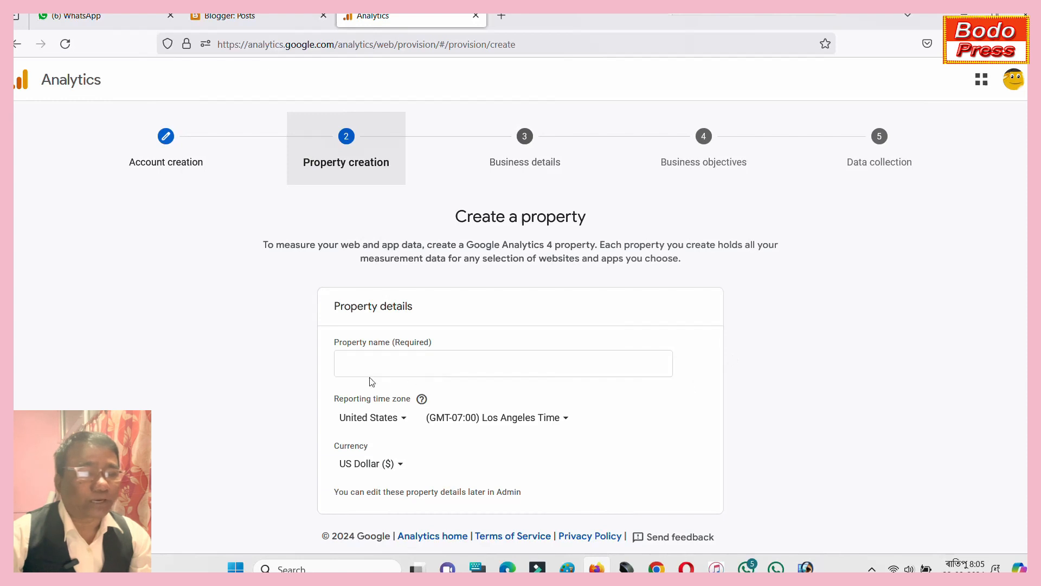
- Name the new Analytics property Rabba Tabba
{"action": "scroll", "coordinate": [534, 373], "scroll_direction": "down", "scroll_amount": 1}
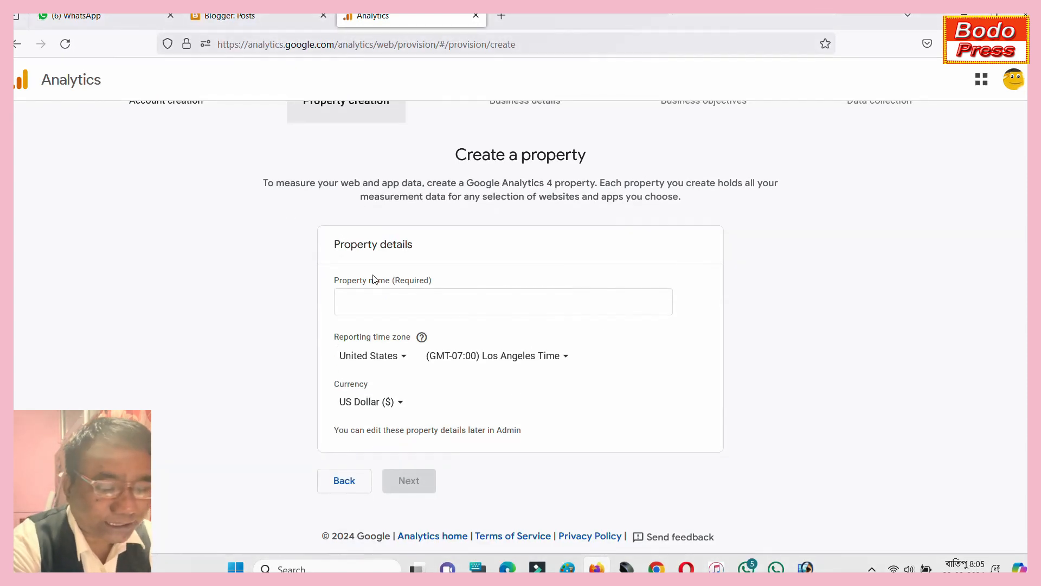
{"action": "left_click", "coordinate": [377, 304]}
{"action": "type", "text": "R"}
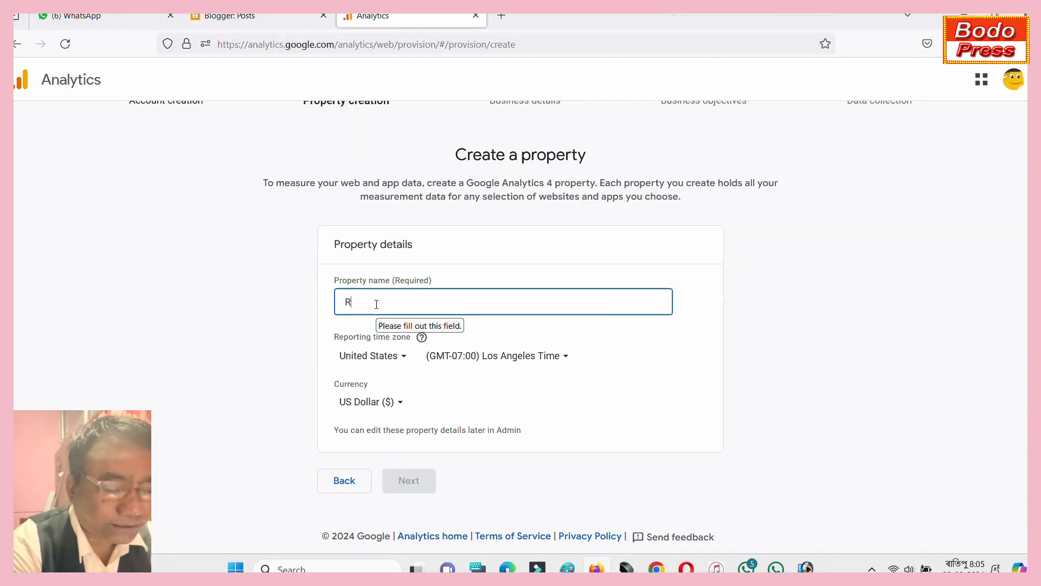
{"action": "type", "text": "abba Tabba"}
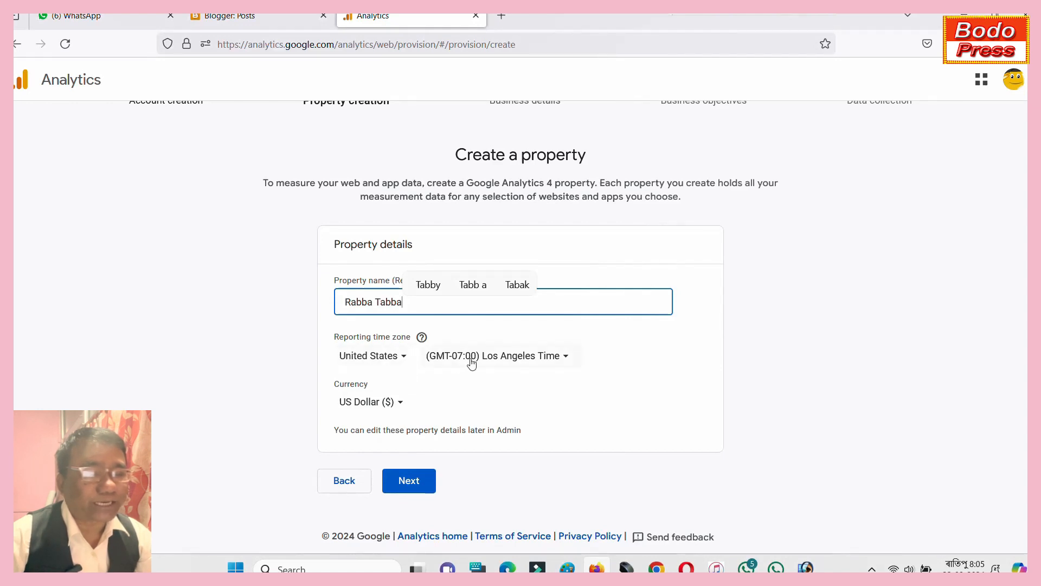
- Set the property's reporting time zone country to India
{"action": "left_click", "coordinate": [405, 357]}
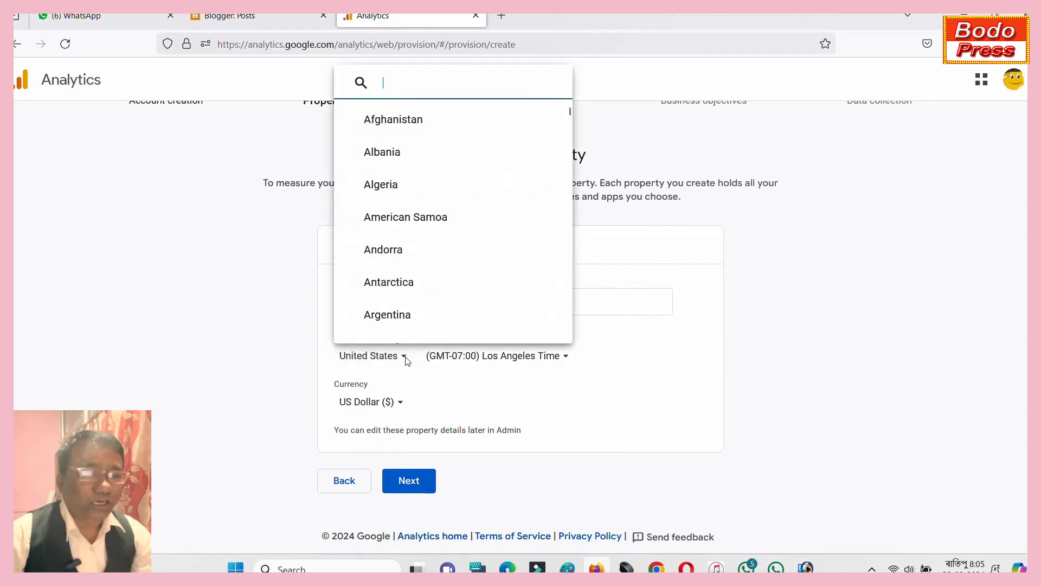
{"action": "scroll", "coordinate": [437, 233], "scroll_direction": "down", "scroll_amount": 5}
{"action": "scroll", "coordinate": [443, 237], "scroll_direction": "down", "scroll_amount": 18}
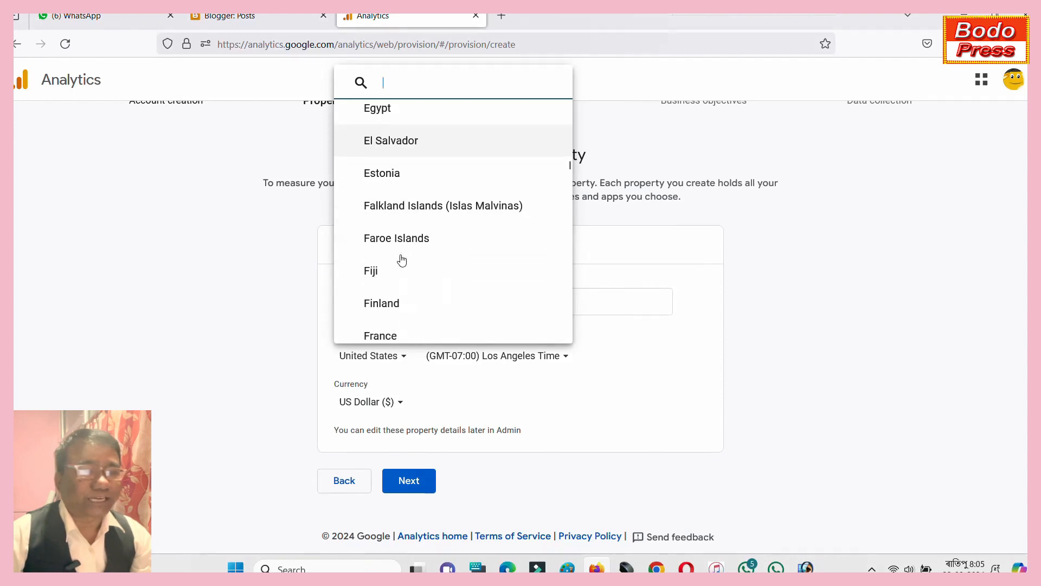
{"action": "scroll", "coordinate": [416, 271], "scroll_direction": "down", "scroll_amount": 5}
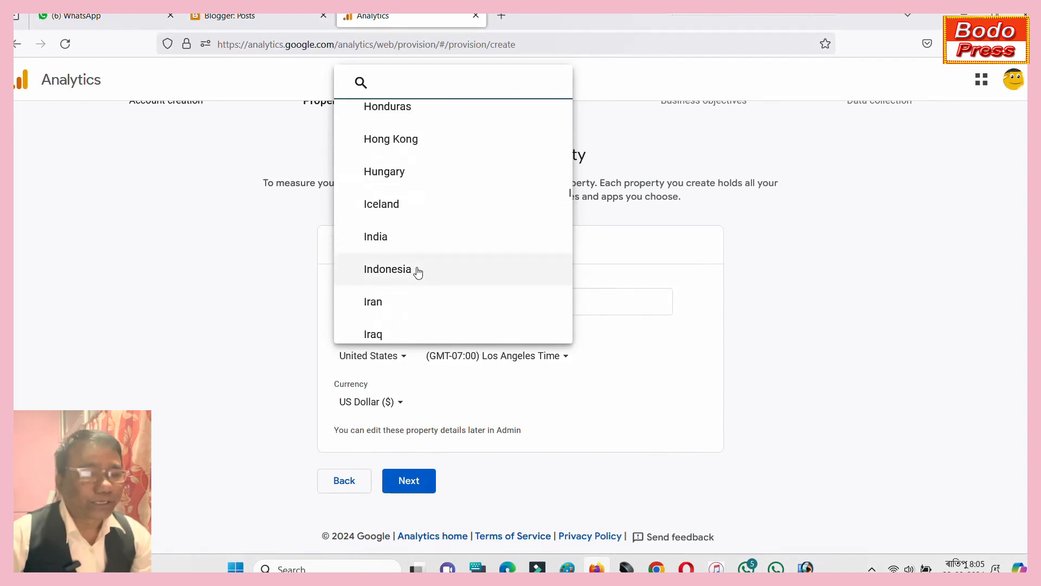
{"action": "left_click", "coordinate": [384, 166]}
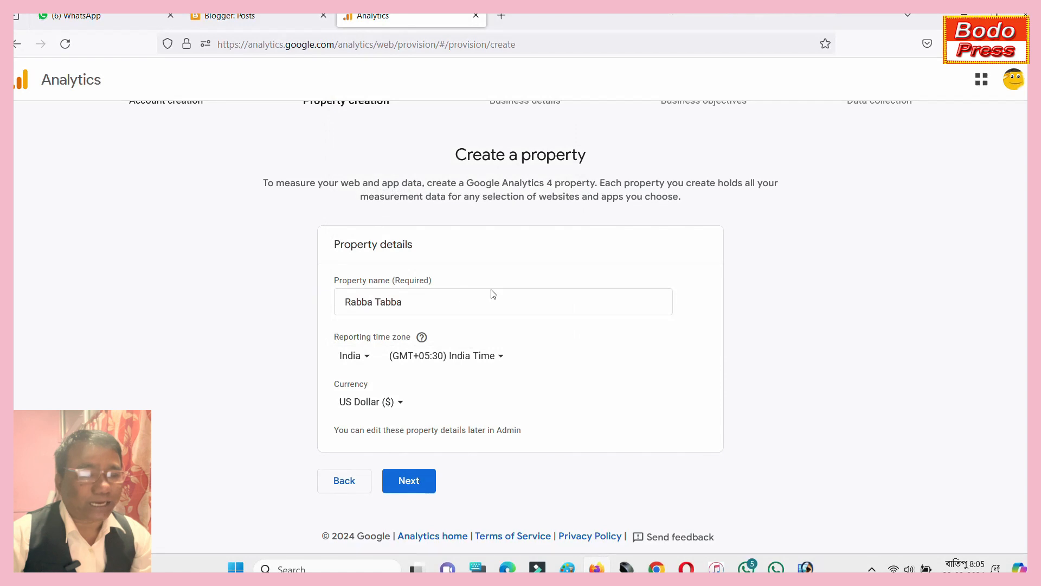
- Set the property's currency to Indian Rupee (₹) and continue to the business details
{"action": "left_click", "coordinate": [399, 402]}
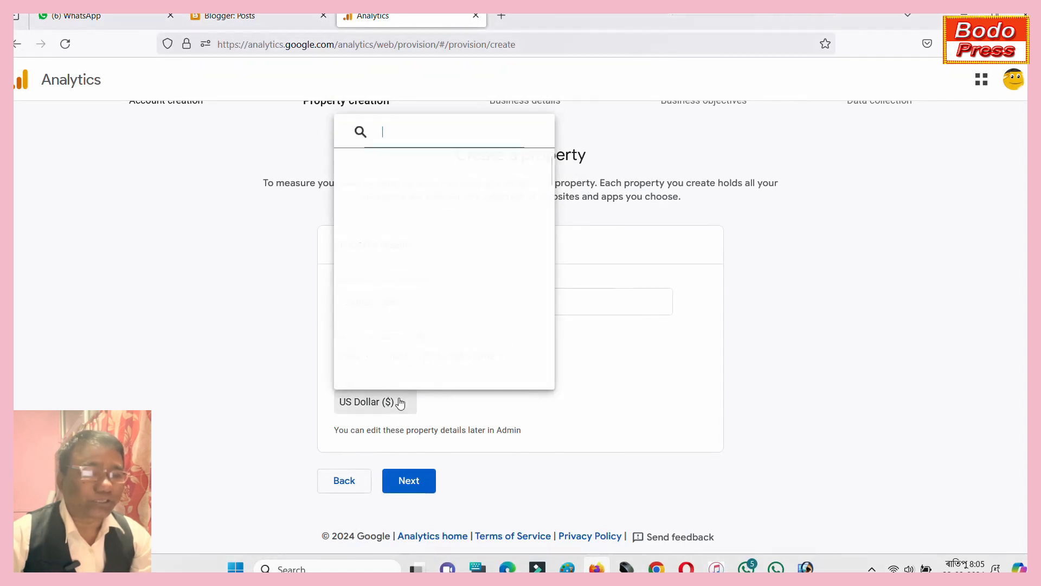
{"action": "scroll", "coordinate": [483, 314], "scroll_direction": "down", "scroll_amount": 5}
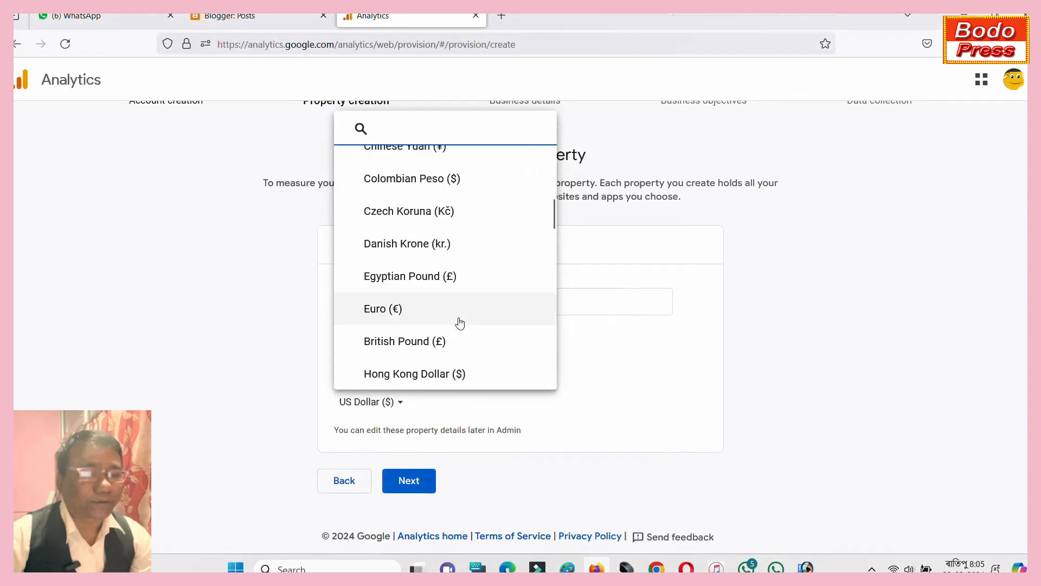
{"action": "scroll", "coordinate": [465, 318], "scroll_direction": "down", "scroll_amount": 6}
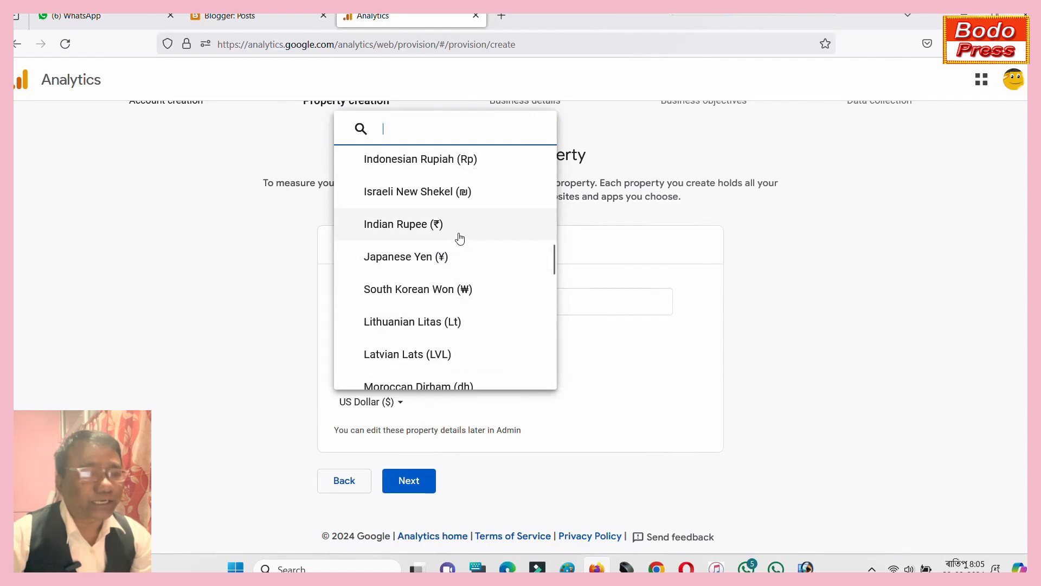
{"action": "scroll", "coordinate": [459, 238], "scroll_direction": "up", "scroll_amount": 2}
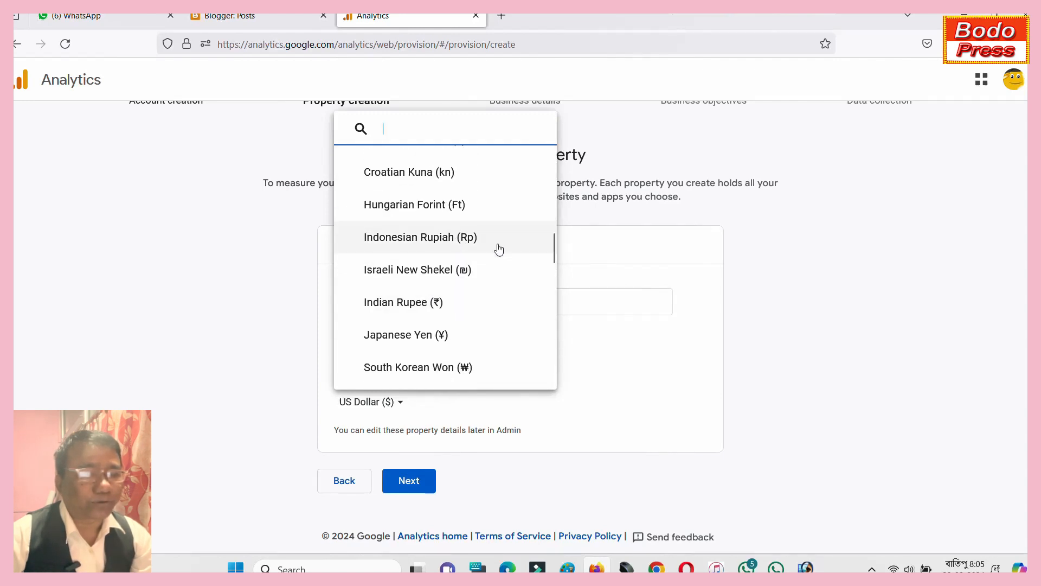
{"action": "left_click", "coordinate": [415, 305]}
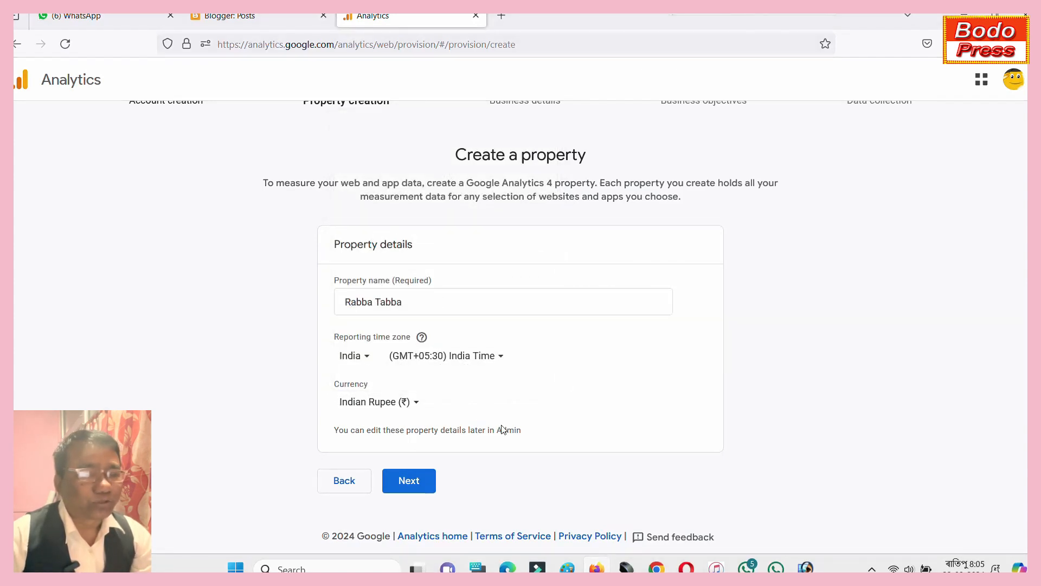
{"action": "left_click", "coordinate": [399, 484]}
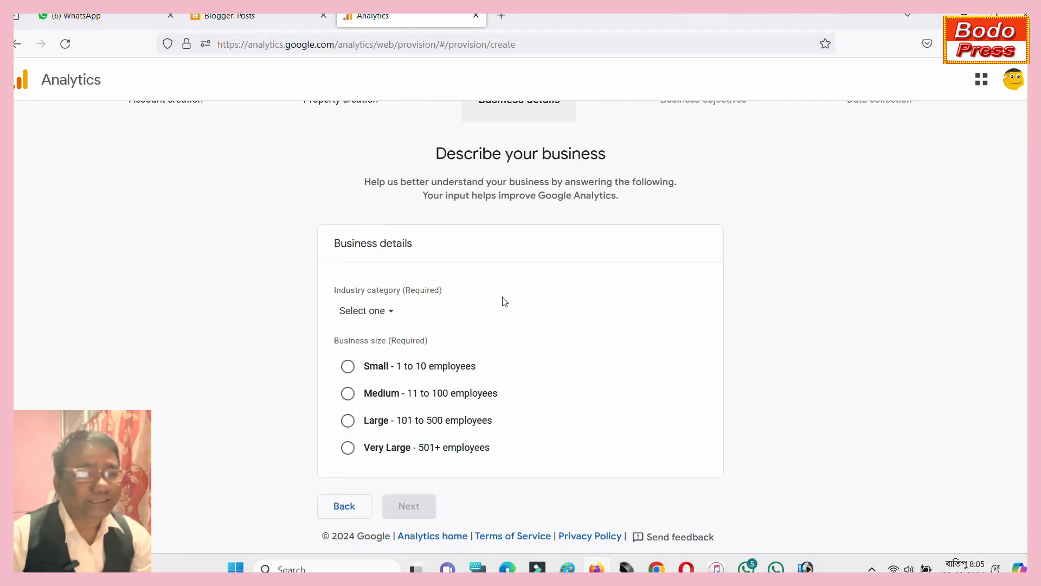
- Choose News as the industry category of the business
{"action": "left_click", "coordinate": [392, 316]}
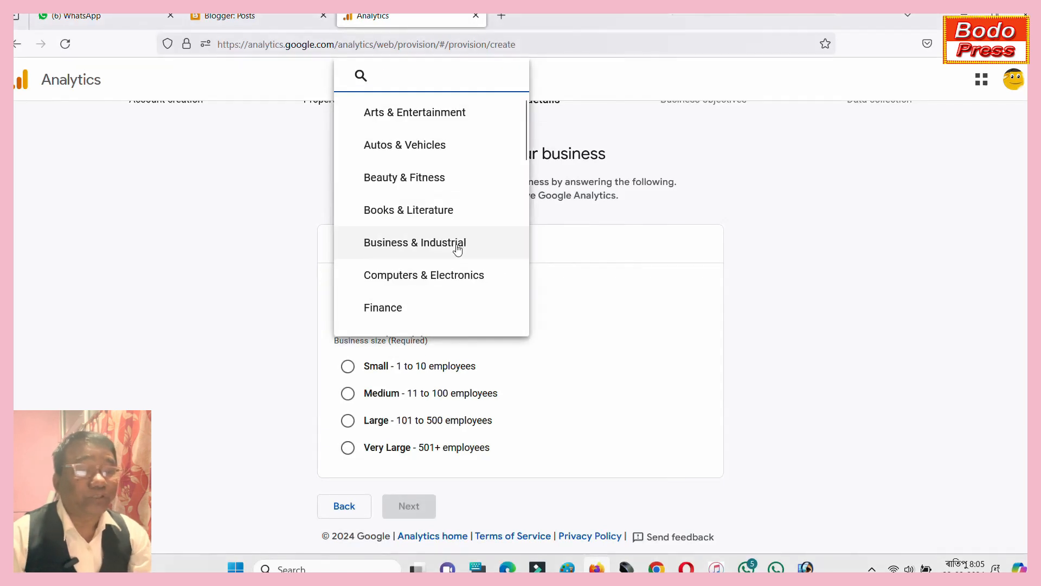
{"action": "scroll", "coordinate": [471, 187], "scroll_direction": "down", "scroll_amount": 4}
{"action": "scroll", "coordinate": [470, 194], "scroll_direction": "down", "scroll_amount": 2}
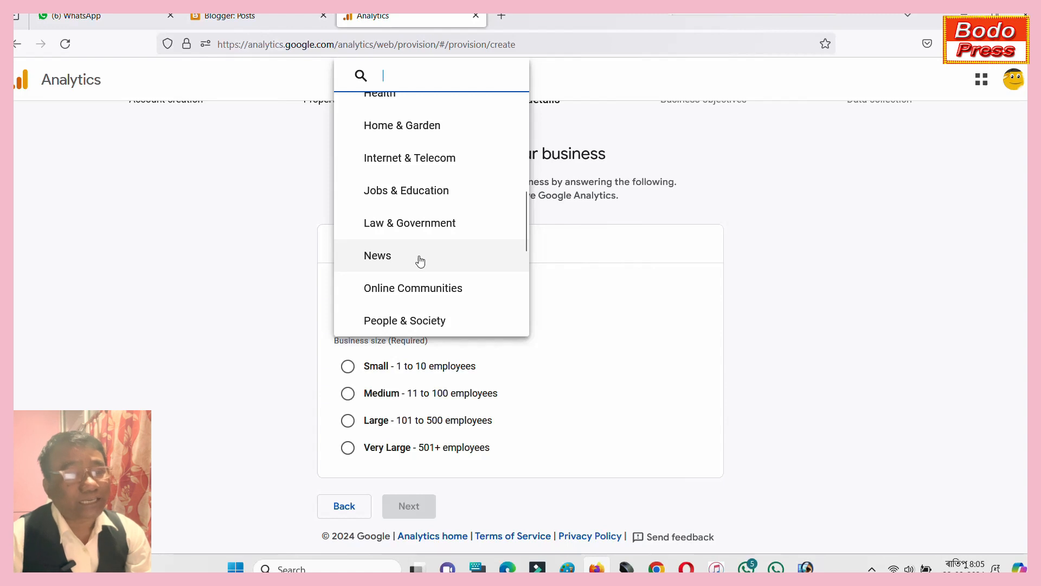
{"action": "scroll", "coordinate": [427, 259], "scroll_direction": "up", "scroll_amount": 6}
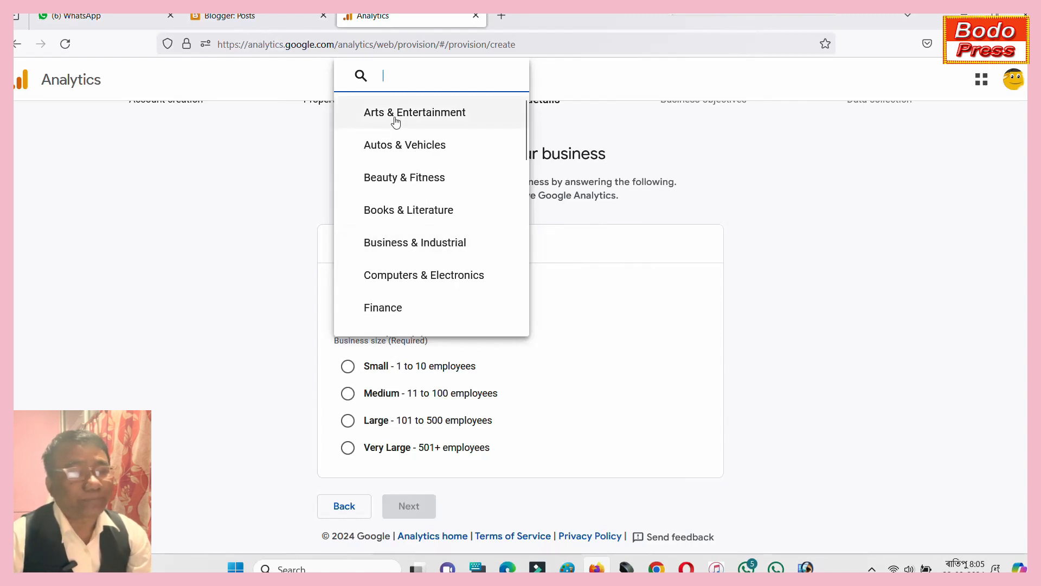
{"action": "scroll", "coordinate": [411, 233], "scroll_direction": "down", "scroll_amount": 9}
{"action": "scroll", "coordinate": [419, 258], "scroll_direction": "up", "scroll_amount": 2}
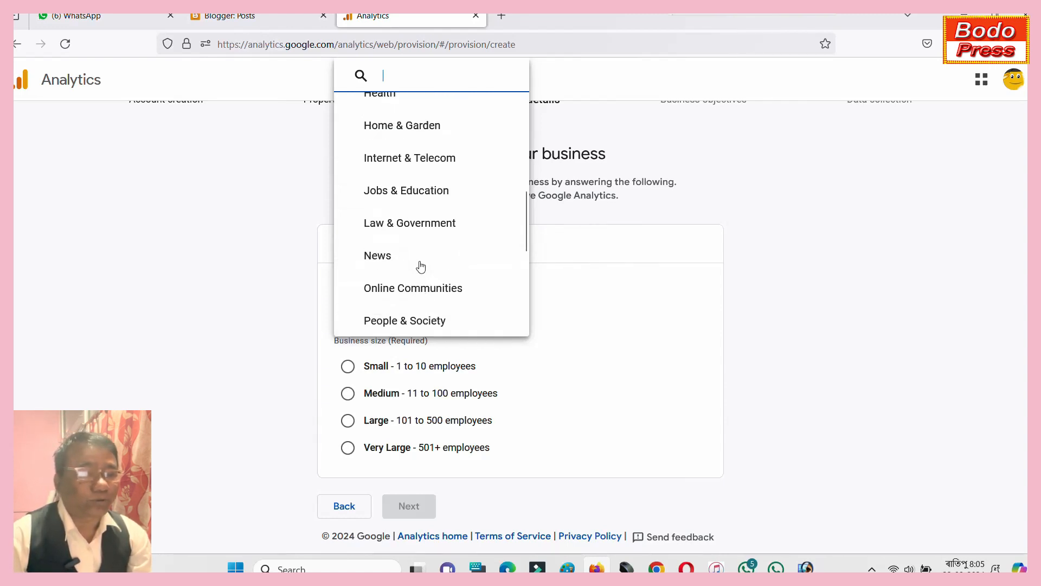
{"action": "left_click", "coordinate": [387, 262]}
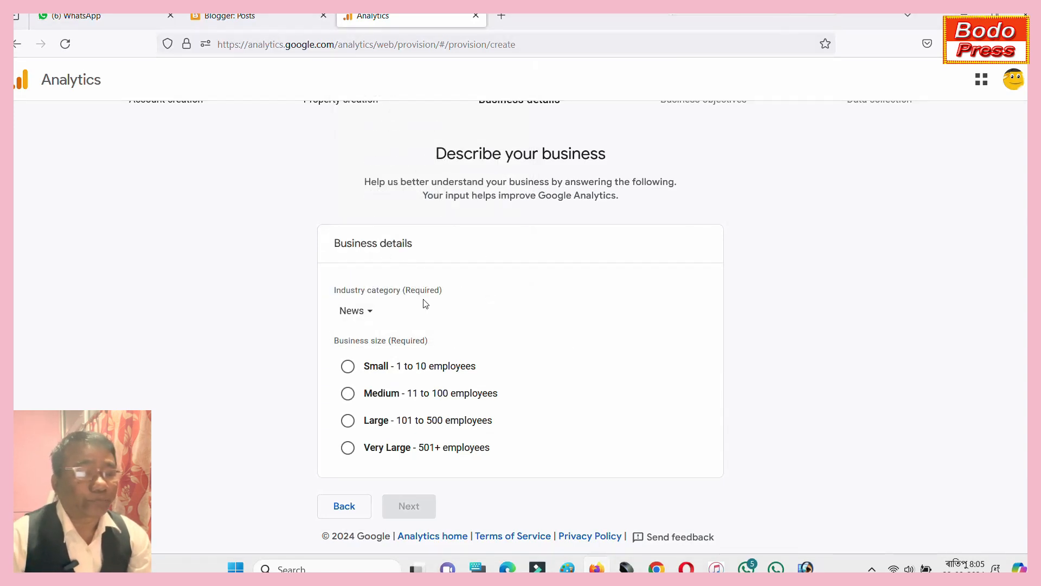
- Set the business size to Small - 1 to 10 employees and continue to the business objectives
{"action": "scroll", "coordinate": [474, 293], "scroll_direction": "down", "scroll_amount": 1}
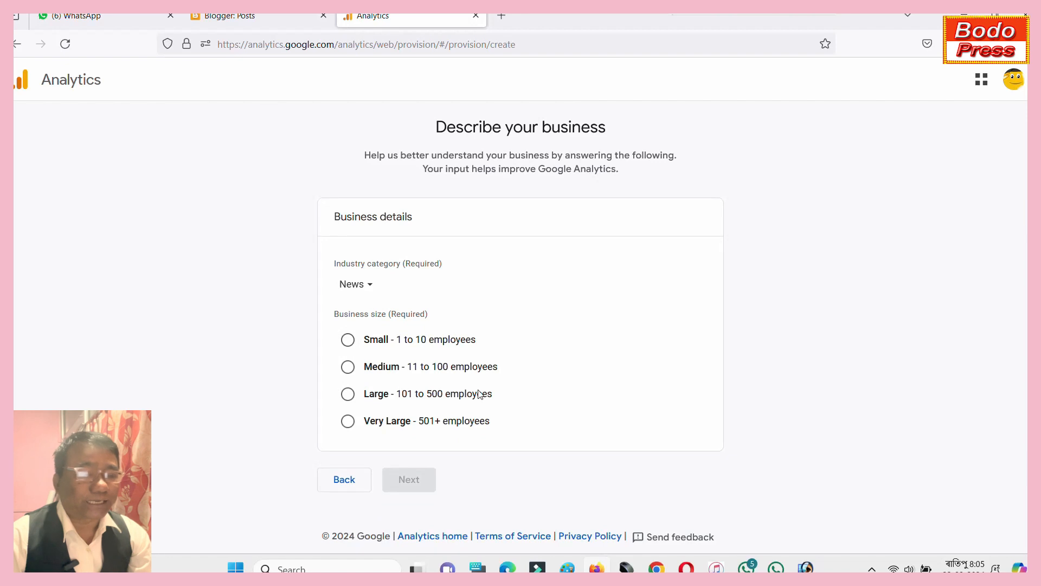
{"action": "left_click", "coordinate": [348, 339]}
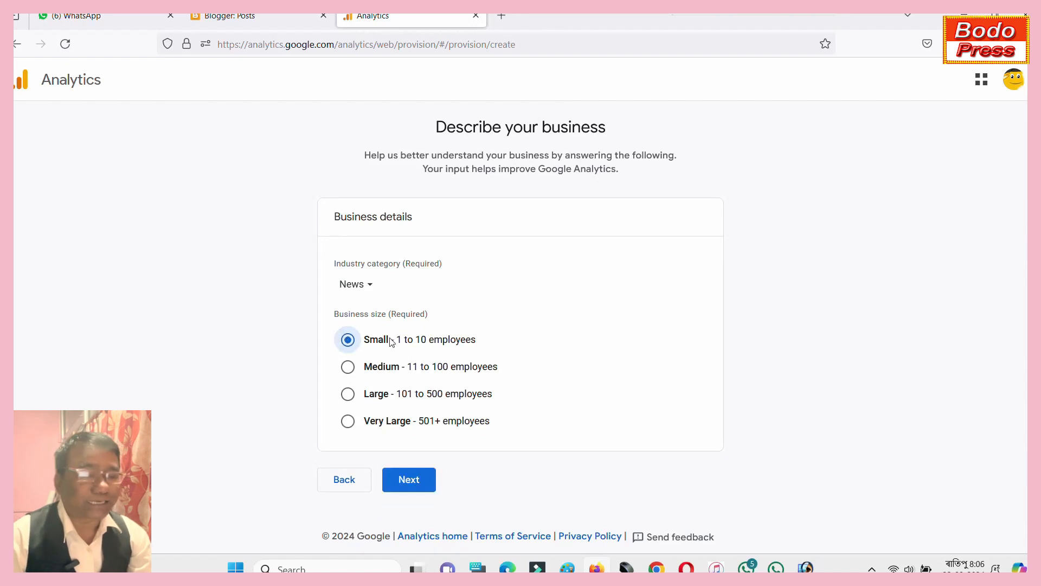
{"action": "left_click", "coordinate": [421, 478]}
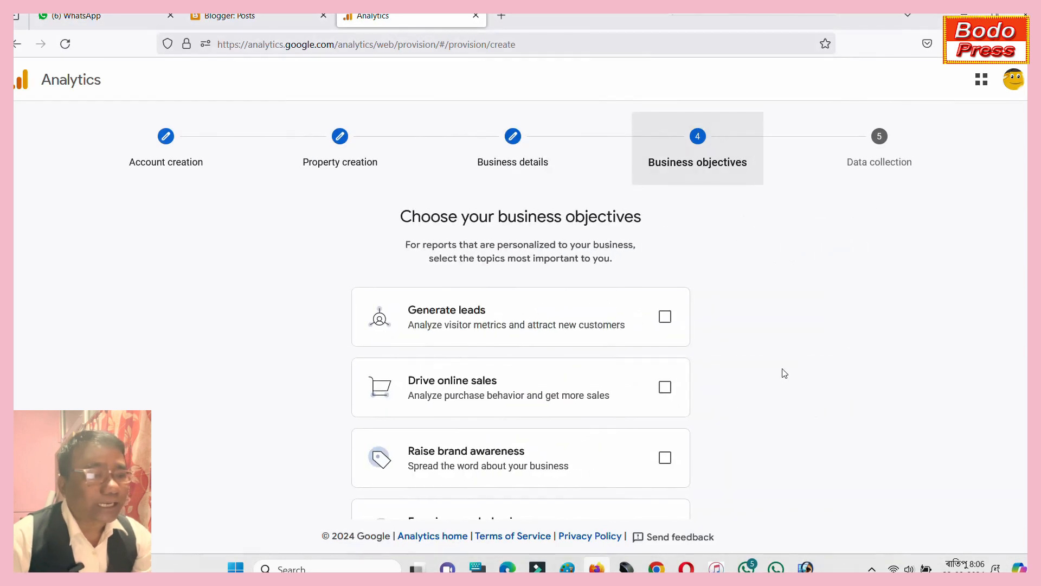
- Select the objectives Generate leads, Drive online sales, Raise brand awareness and Examine user behavior, and submit the account for creation
{"action": "scroll", "coordinate": [813, 337], "scroll_direction": "down", "scroll_amount": 3}
{"action": "scroll", "coordinate": [743, 407], "scroll_direction": "up", "scroll_amount": 4}
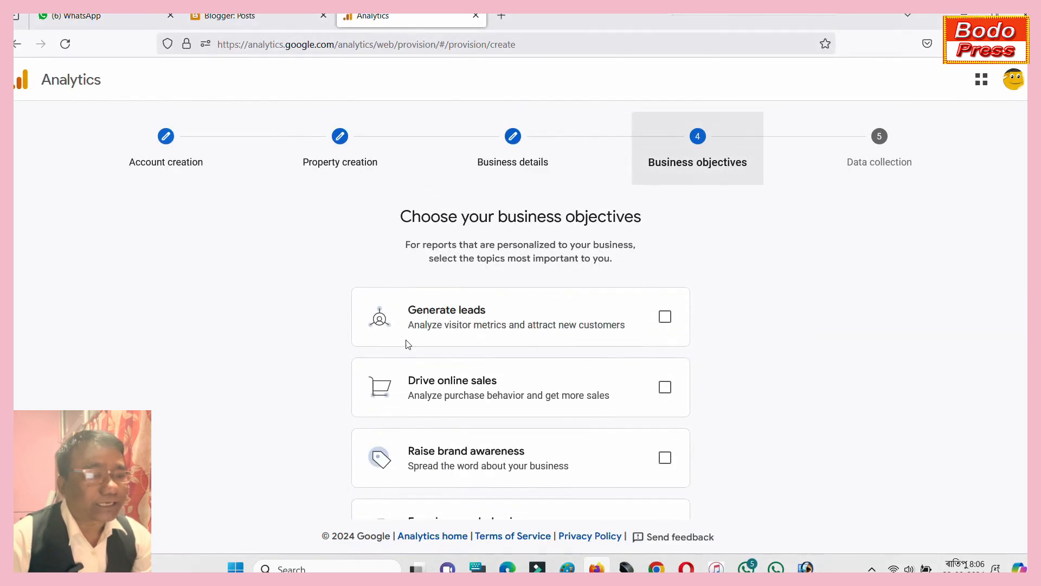
{"action": "left_click", "coordinate": [665, 317]}
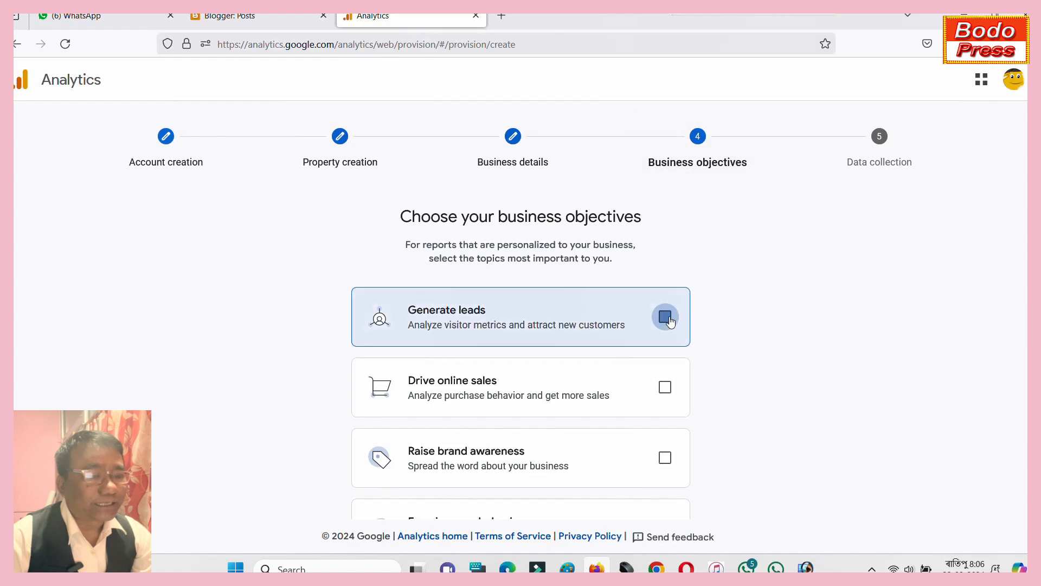
{"action": "left_click", "coordinate": [665, 387]}
{"action": "scroll", "coordinate": [740, 396], "scroll_direction": "down", "scroll_amount": 1}
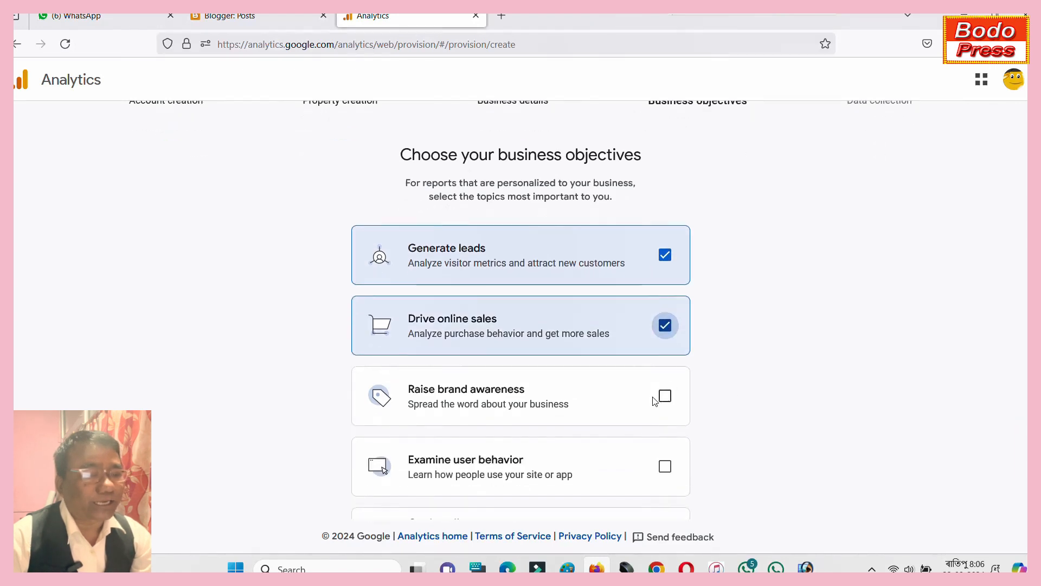
{"action": "left_click", "coordinate": [661, 400]}
{"action": "scroll", "coordinate": [688, 397], "scroll_direction": "down", "scroll_amount": 2}
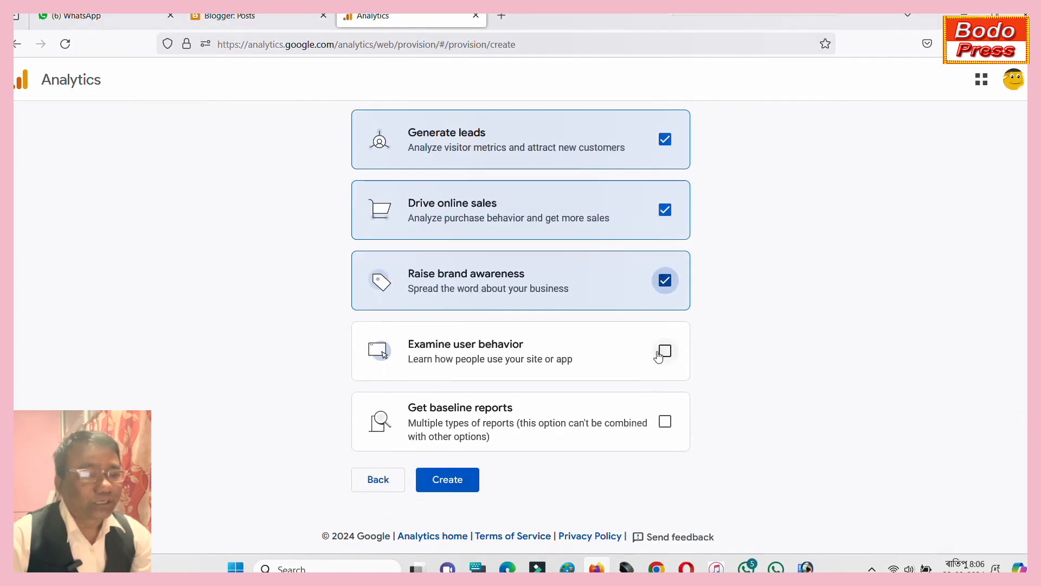
{"action": "left_click", "coordinate": [671, 353]}
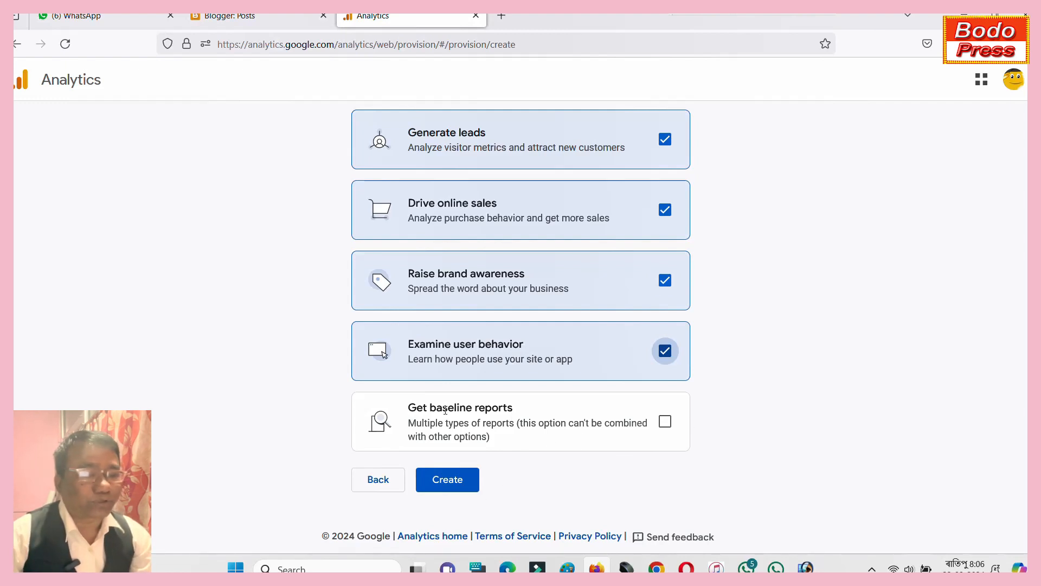
{"action": "left_click", "coordinate": [445, 481]}
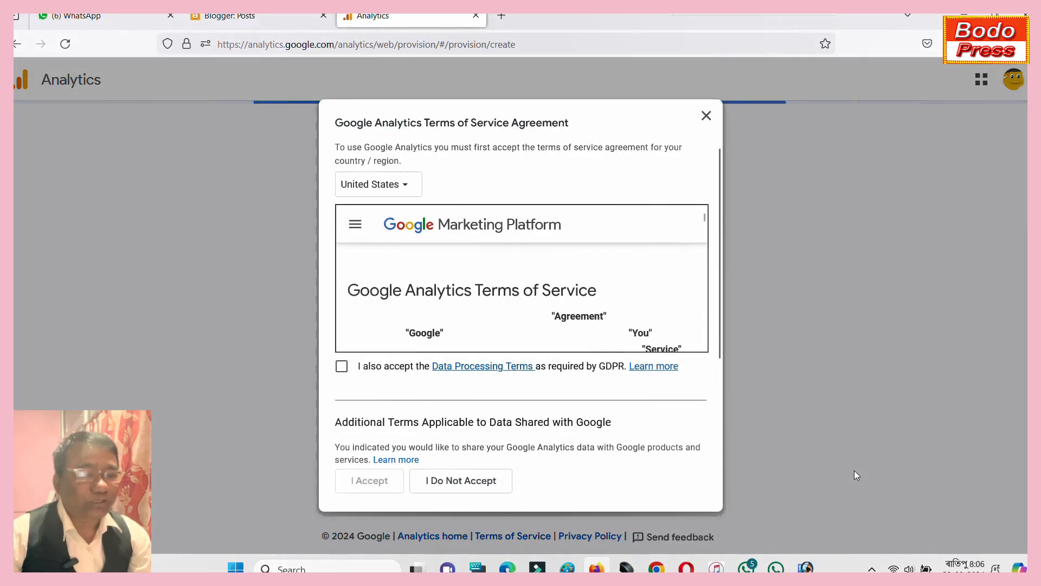
- Accept the Data Processing Terms and the Measurement Controller-Controller Data Protection Terms, and agree to the Google Analytics Terms of Service
{"action": "scroll", "coordinate": [640, 245], "scroll_direction": "down", "scroll_amount": 10}
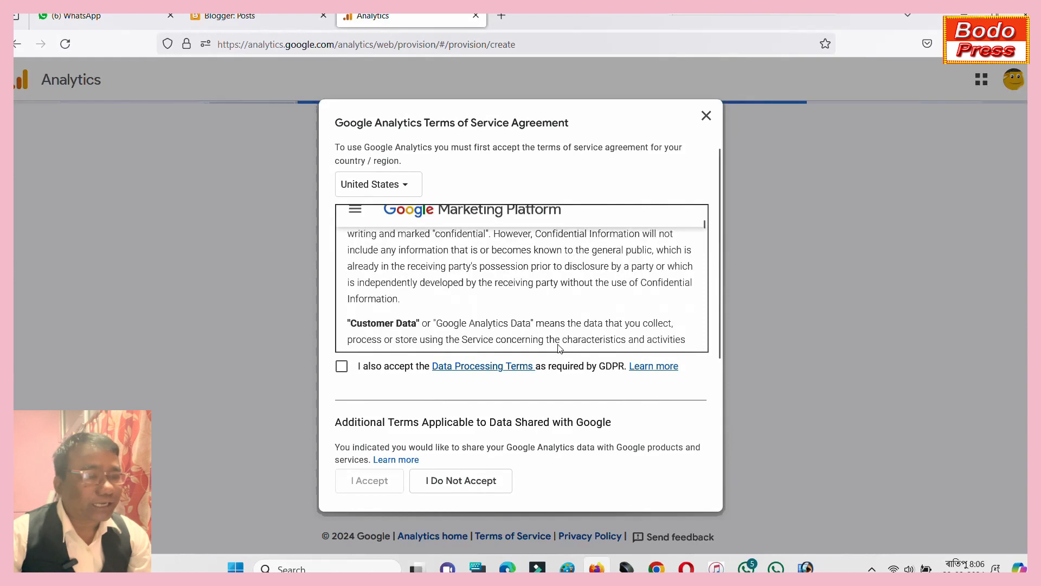
{"action": "key", "text": "Tab"}
{"action": "key", "text": "space"}
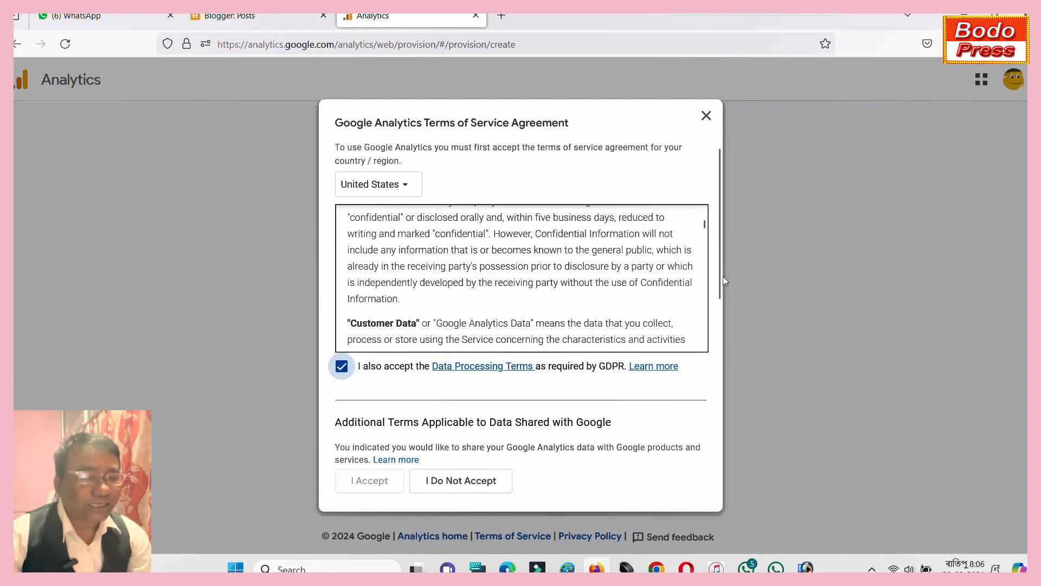
{"action": "left_click_drag", "start_coordinate": [721, 278], "coordinate": [735, 448]}
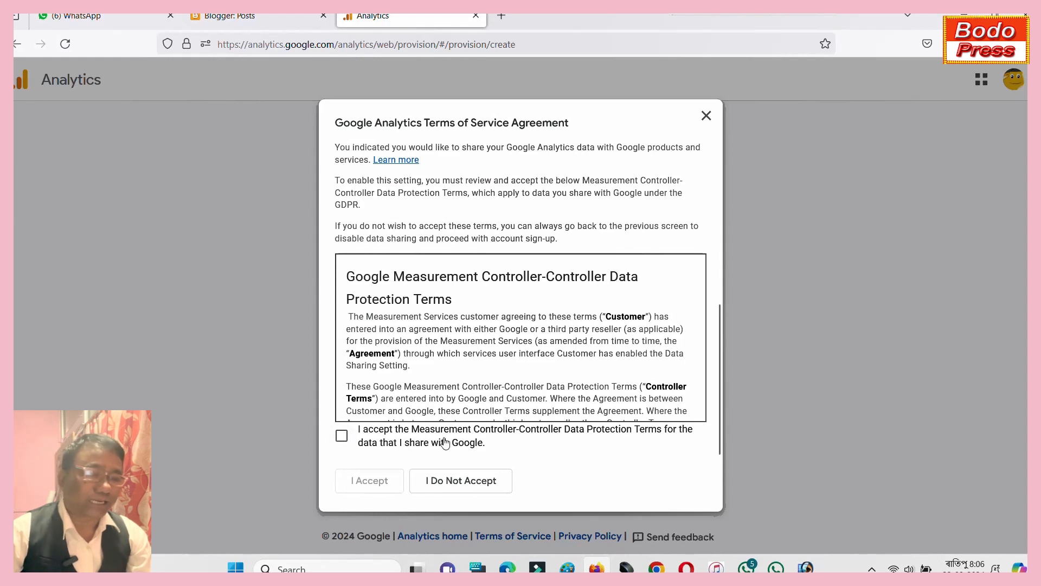
{"action": "left_click", "coordinate": [344, 440]}
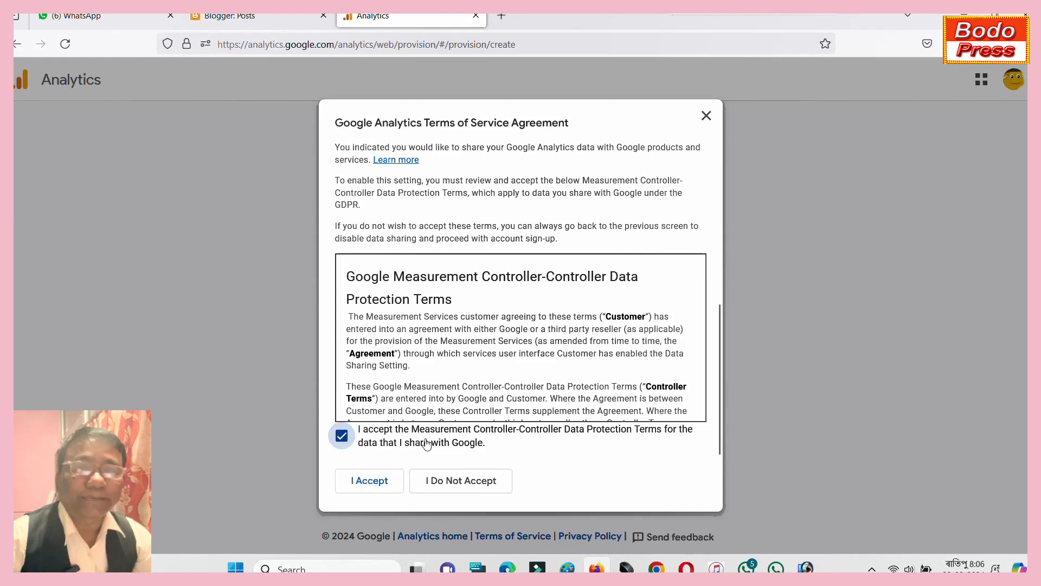
{"action": "left_click", "coordinate": [361, 481]}
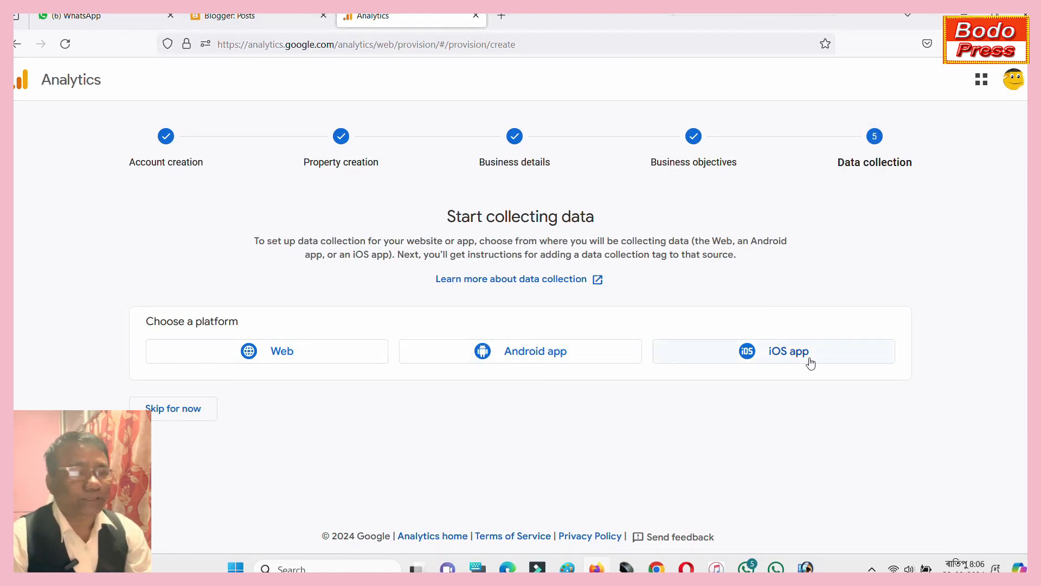
- Choose Web as the data collection platform and copy the domain rabbatabba.blogspot.com from the blog's published post
{"action": "left_click", "coordinate": [291, 355]}
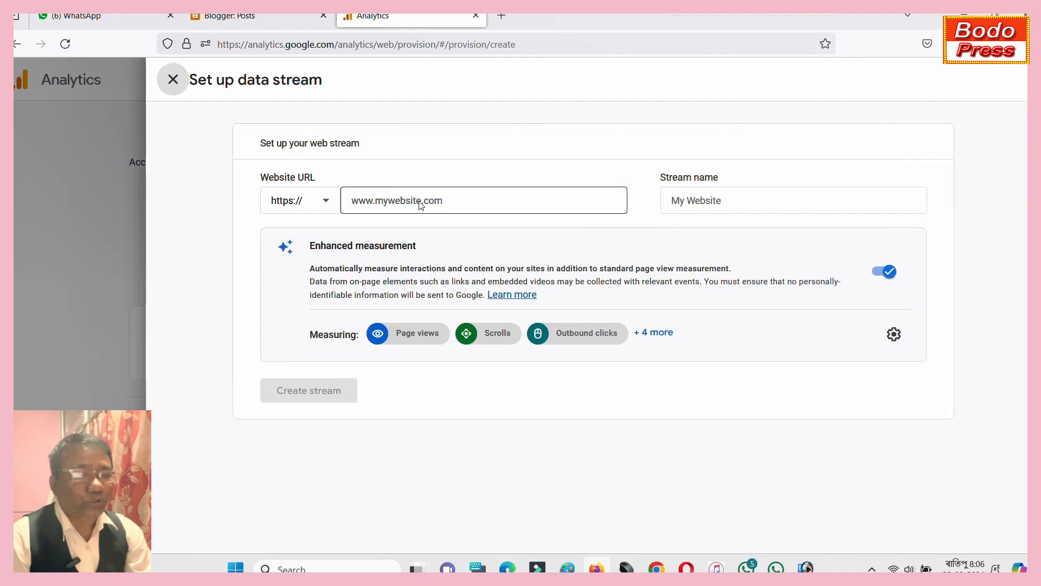
{"action": "left_click", "coordinate": [226, 20]}
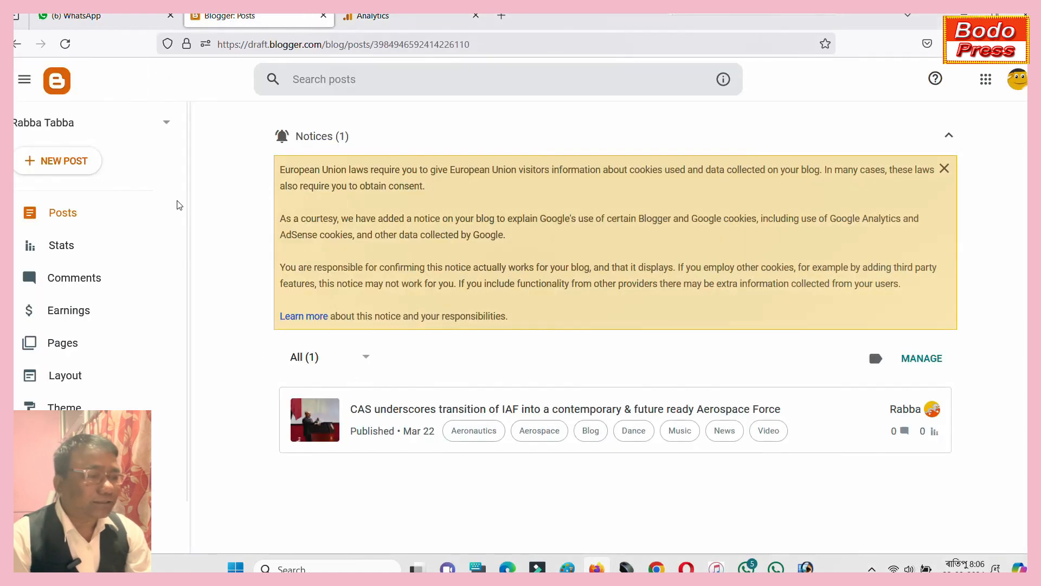
{"action": "mouse_move", "coordinate": [819, 410]}
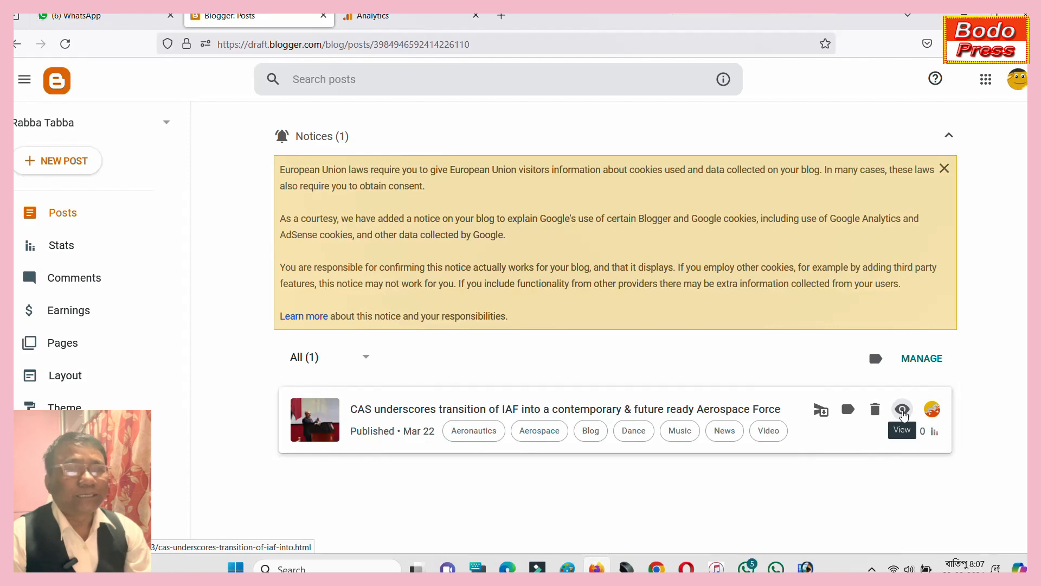
{"action": "left_click", "coordinate": [903, 411]}
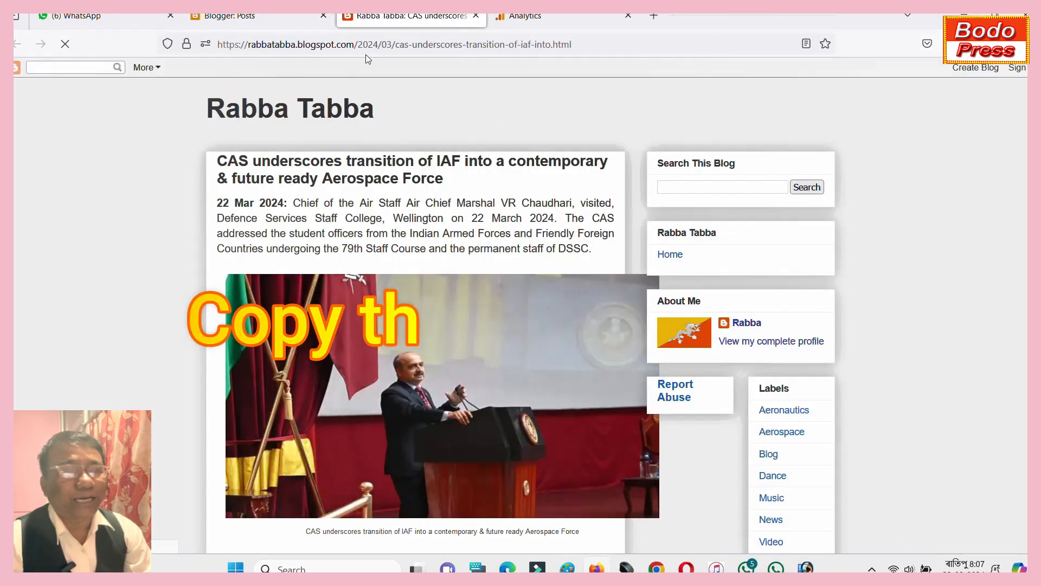
{"action": "left_click_drag", "start_coordinate": [355, 44], "coordinate": [245, 55]}
{"action": "key", "text": "ctrl+c"}
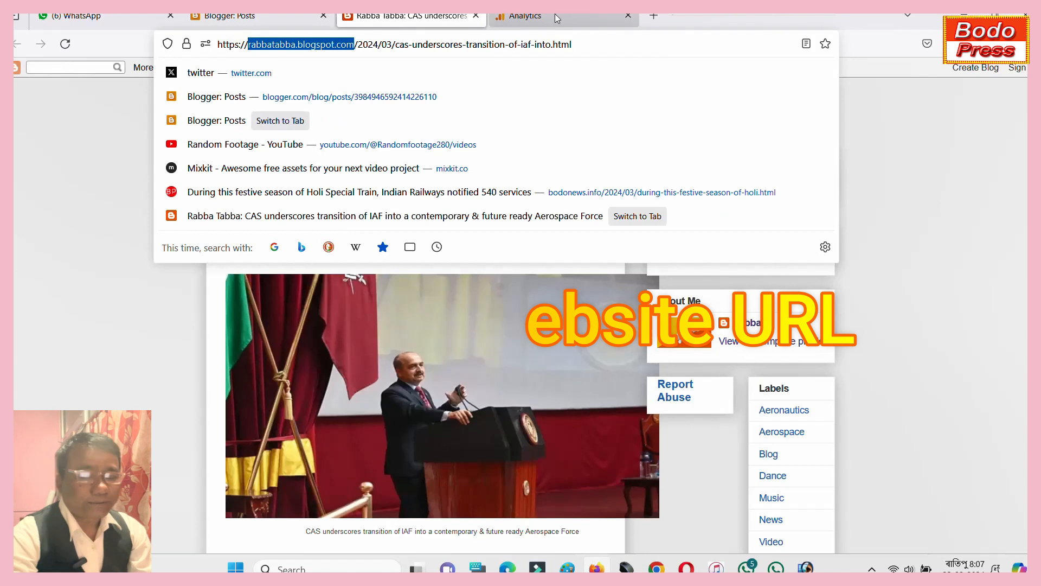
- Set the web stream's website URL to rabbatabba.blogspot.com, name the stream Rabba Tabba, and create it
{"action": "left_click", "coordinate": [520, 16]}
{"action": "left_click", "coordinate": [401, 205]}
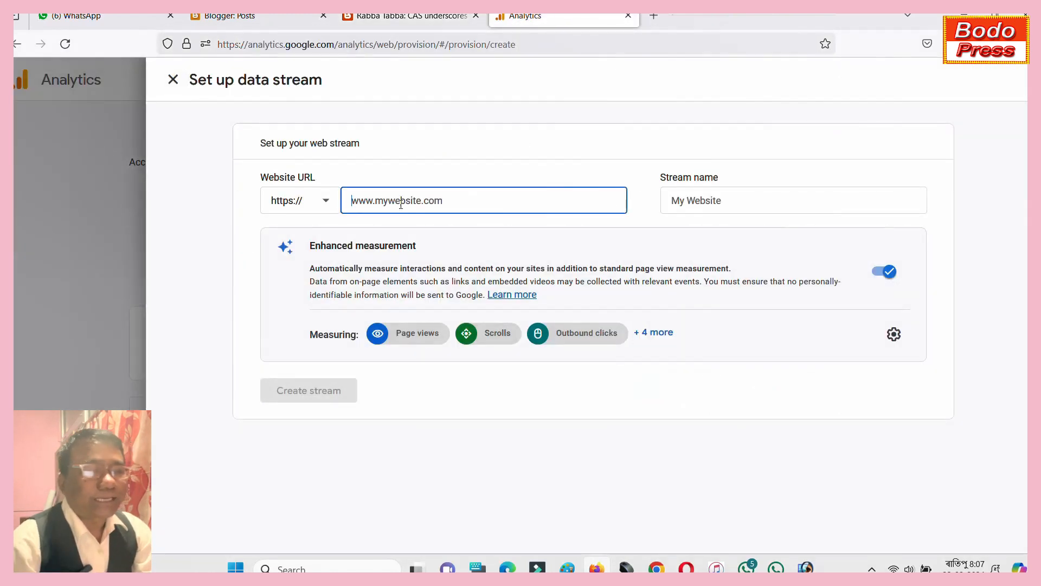
{"action": "key", "text": "ctrl+v"}
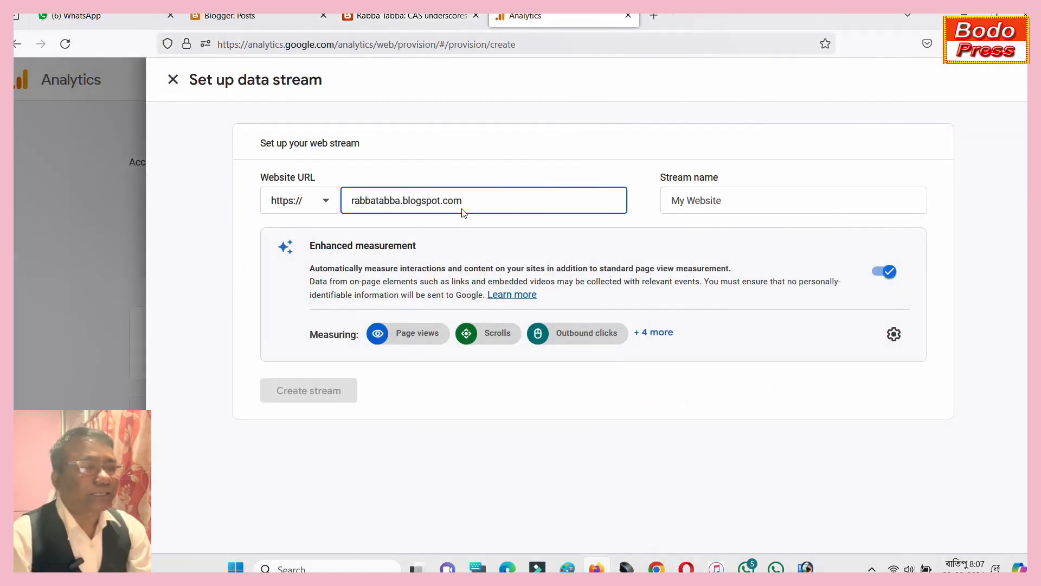
{"action": "left_click", "coordinate": [678, 207]}
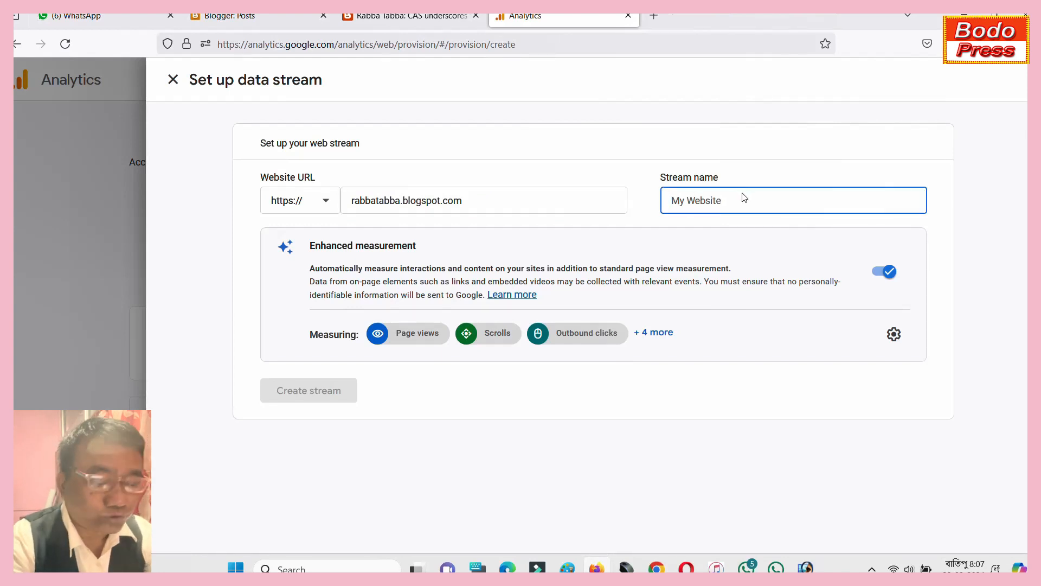
{"action": "type", "text": "Rabba"}
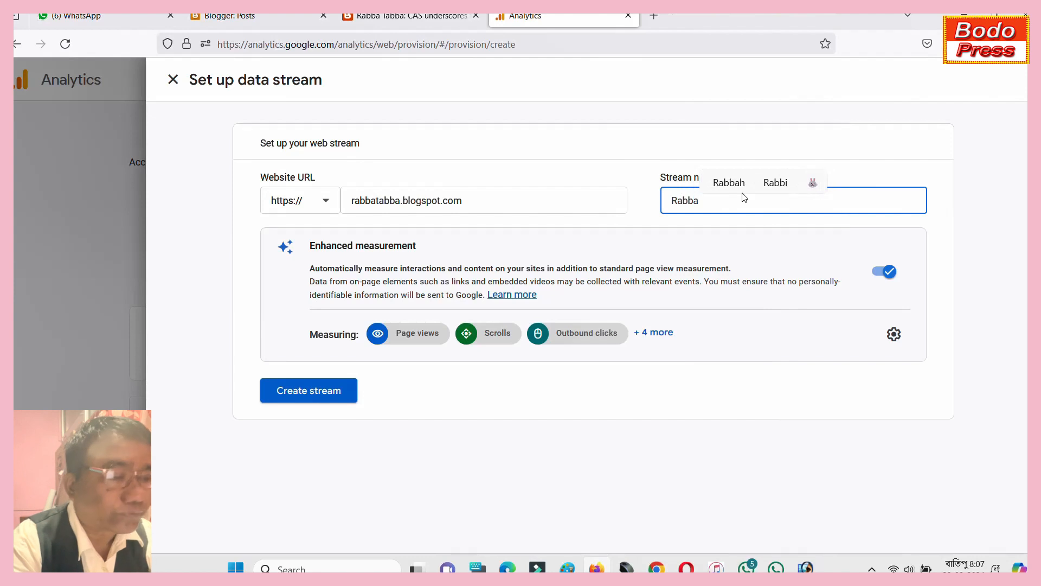
{"action": "type", "text": " Ta"}
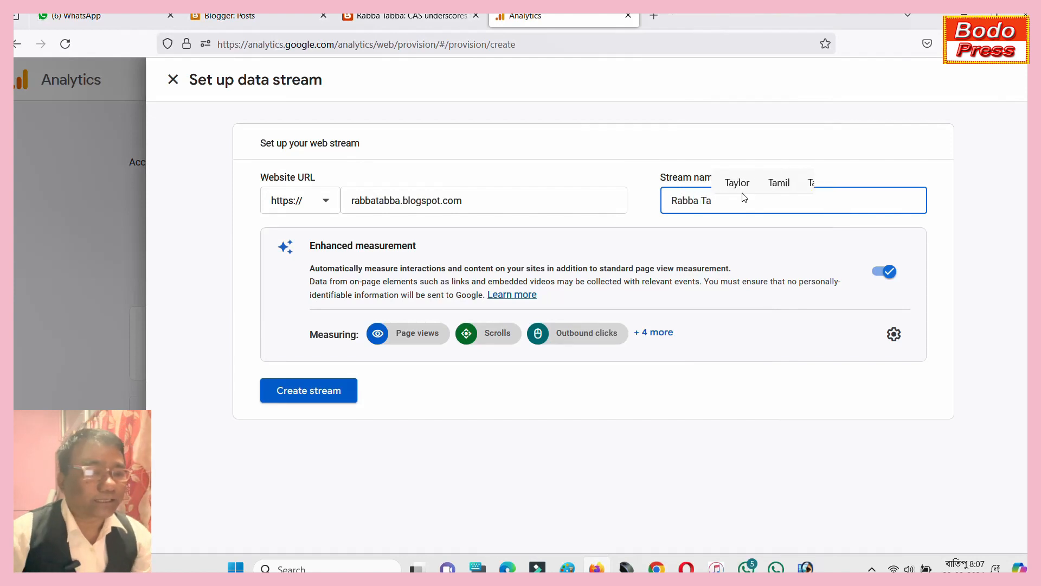
{"action": "type", "text": "bba"}
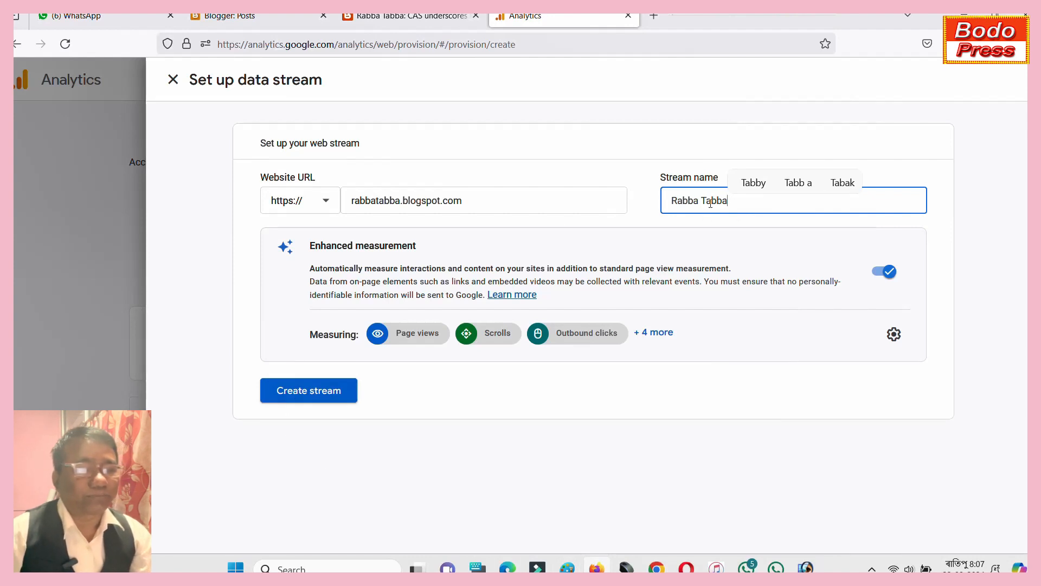
{"action": "left_click", "coordinate": [287, 391]}
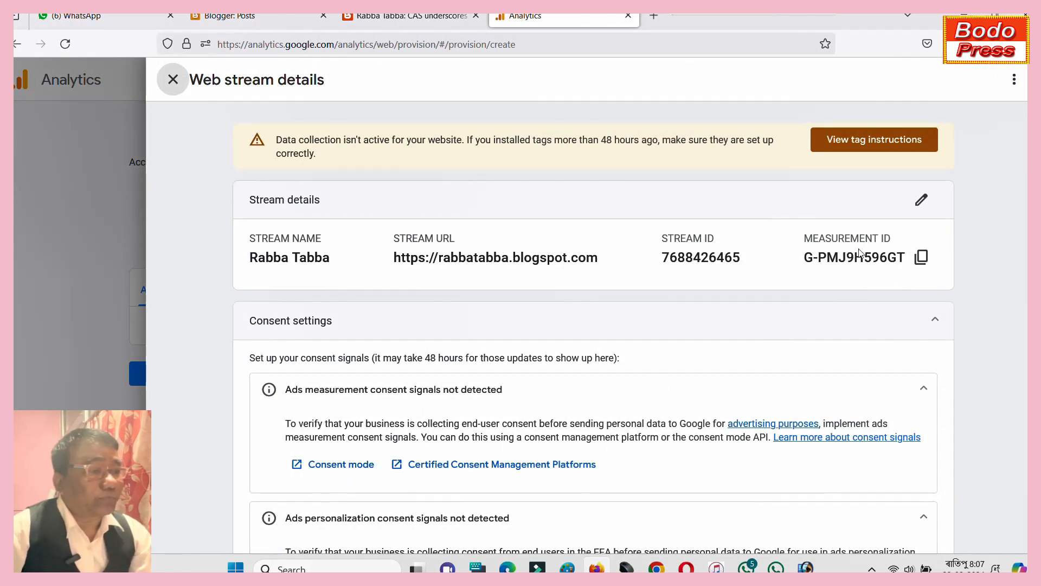
- Copy the Rabba Tabba stream's measurement ID and dismiss the tag installation instructions
{"action": "left_click", "coordinate": [921, 257]}
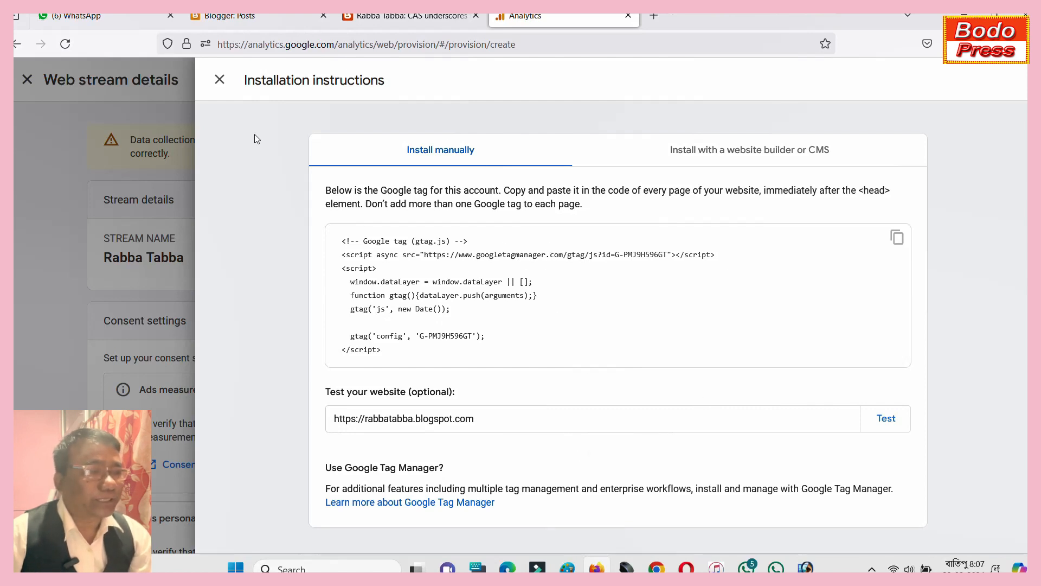
{"action": "left_click", "coordinate": [220, 82]}
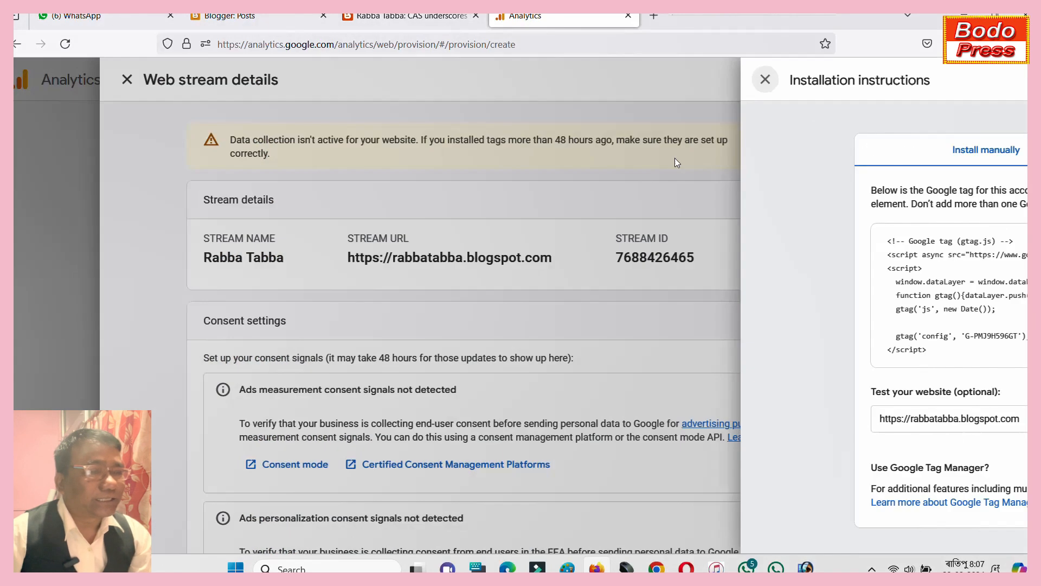
{"action": "left_click", "coordinate": [923, 259]}
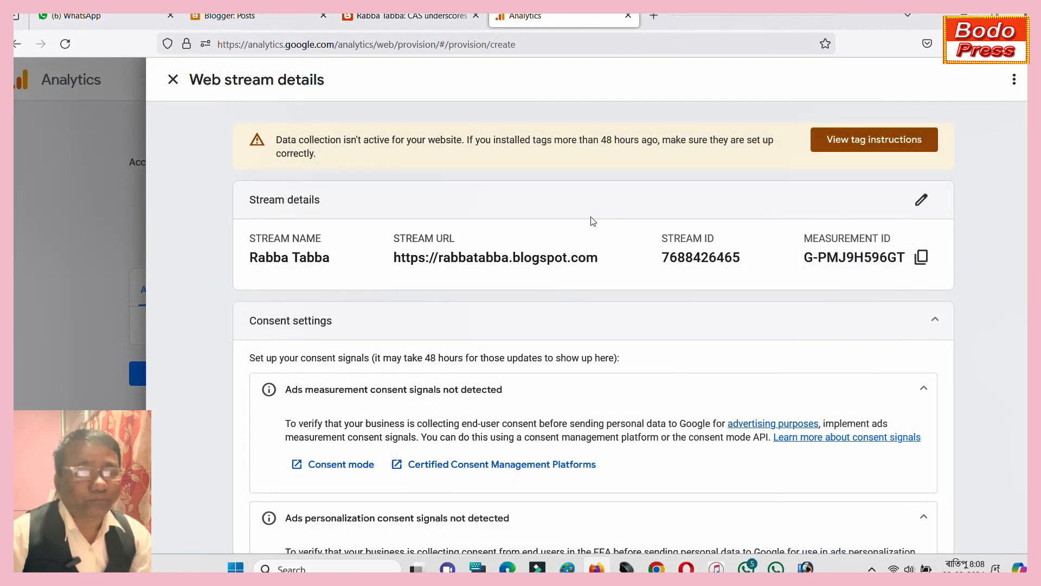
- Switch to Blogger and save the copied Google Analytics measurement ID in the Rabba Tabba blog's basic settings
{"action": "left_click", "coordinate": [242, 22]}
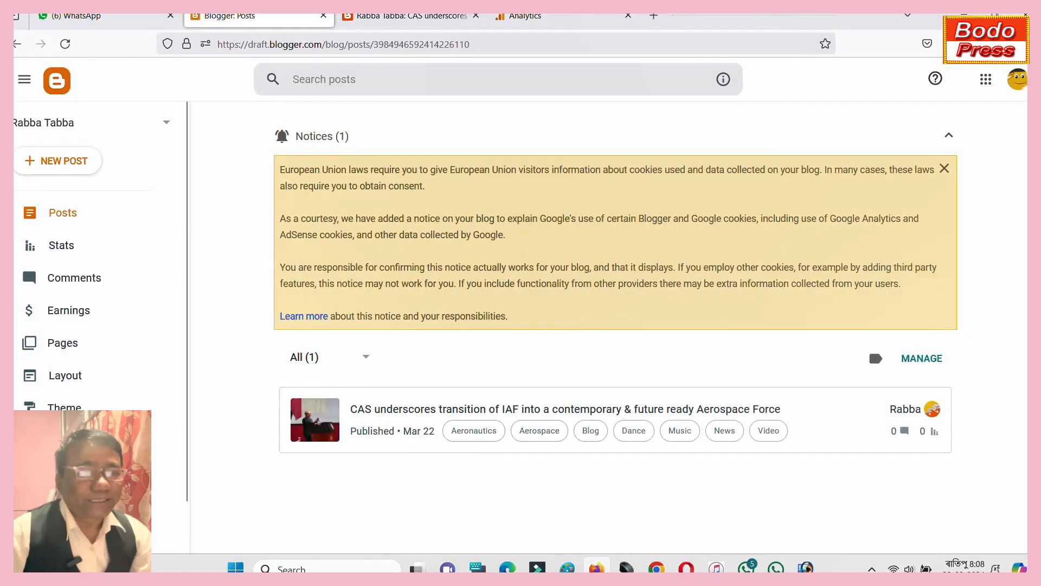
{"action": "left_click", "coordinate": [65, 443]}
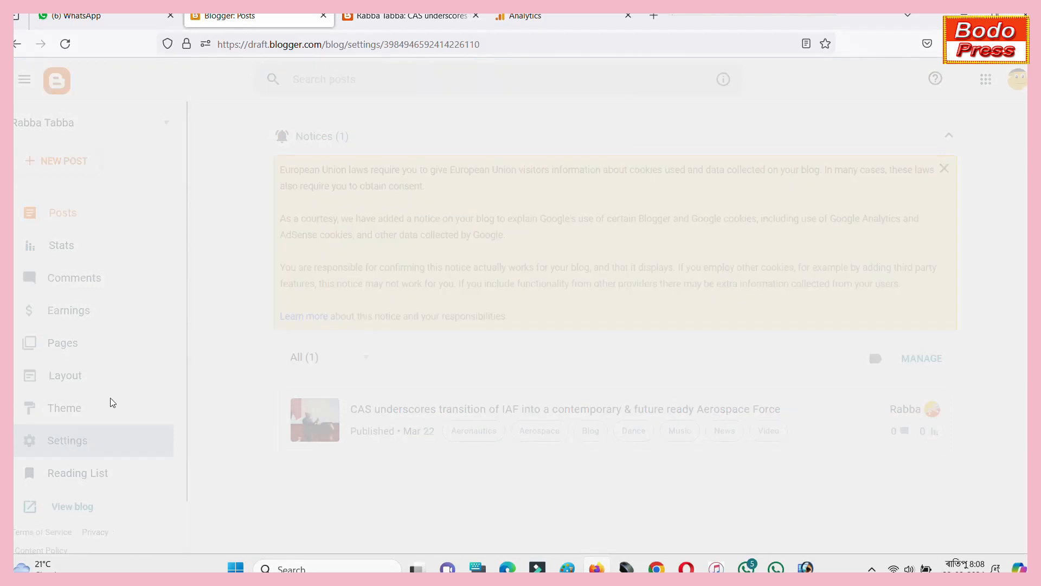
{"action": "scroll", "coordinate": [465, 221], "scroll_direction": "down", "scroll_amount": 5}
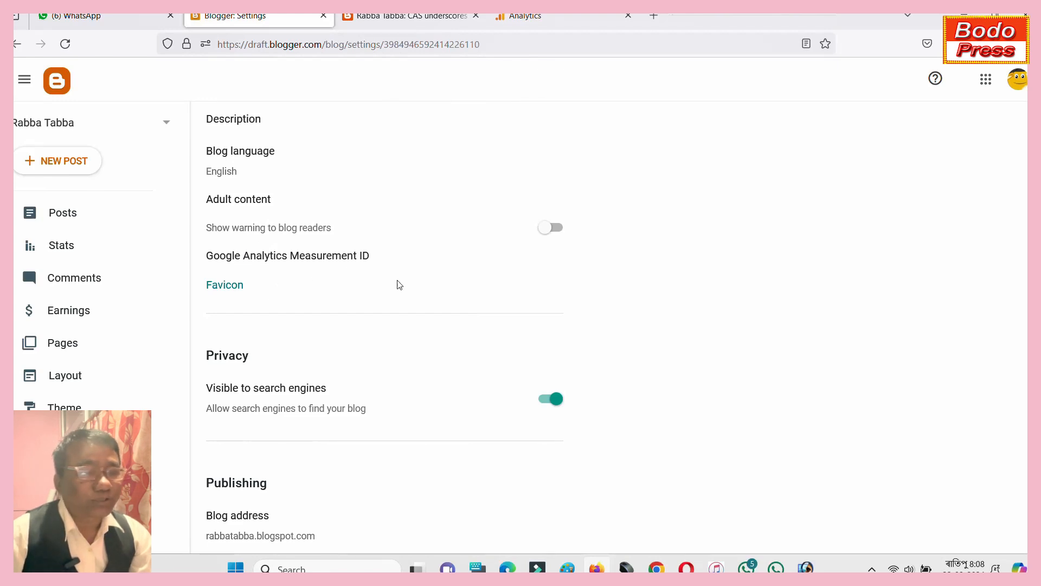
{"action": "left_click", "coordinate": [274, 258]}
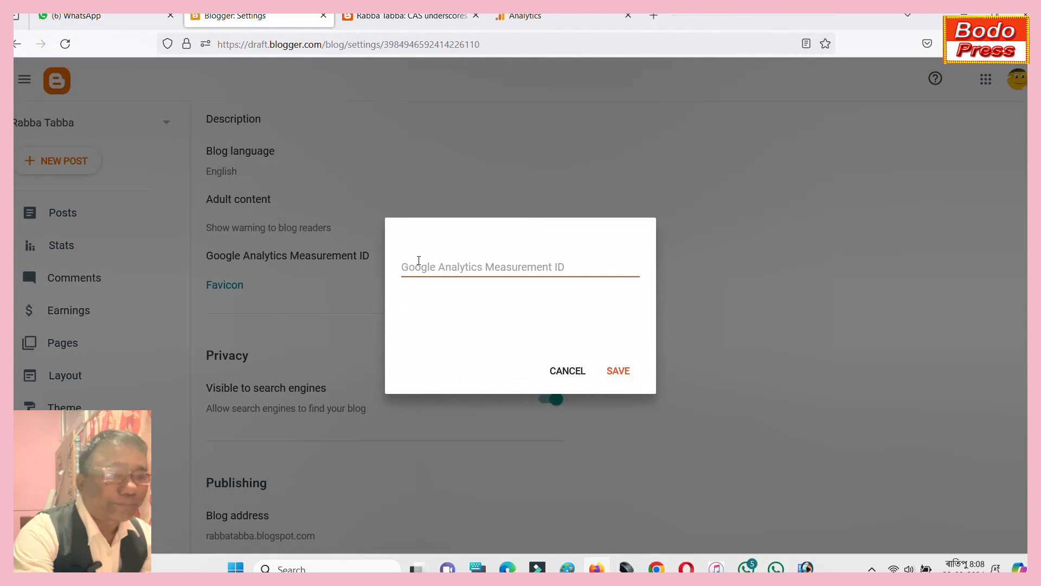
{"action": "left_click", "coordinate": [418, 267]}
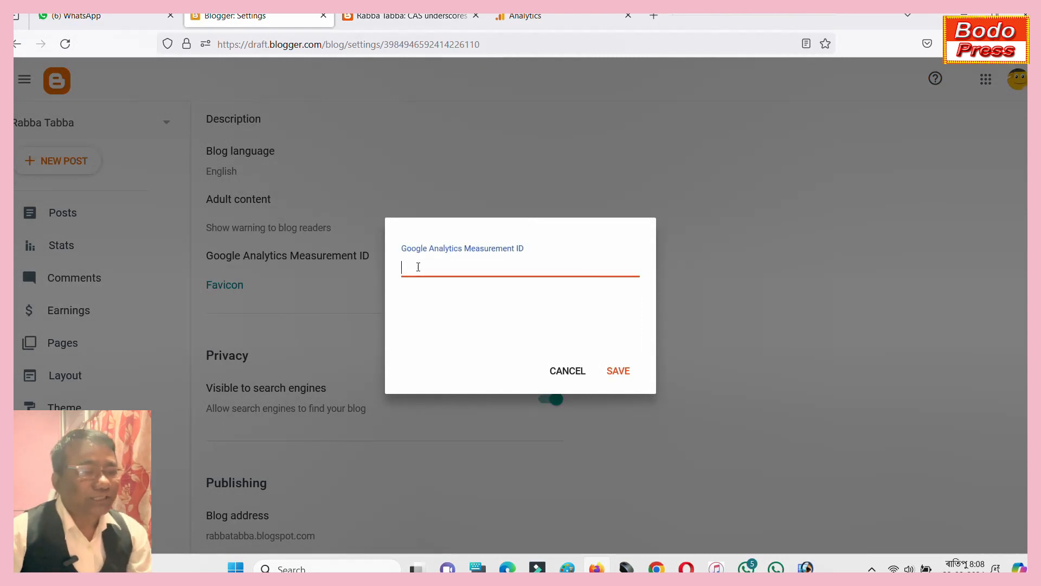
{"action": "key", "text": "ctrl+v"}
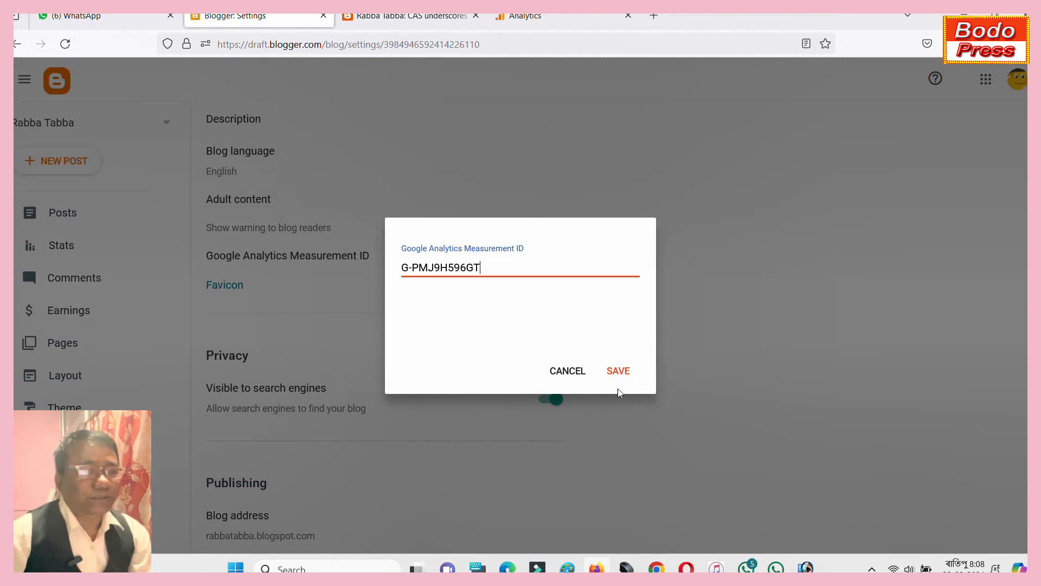
{"action": "left_click", "coordinate": [620, 372]}
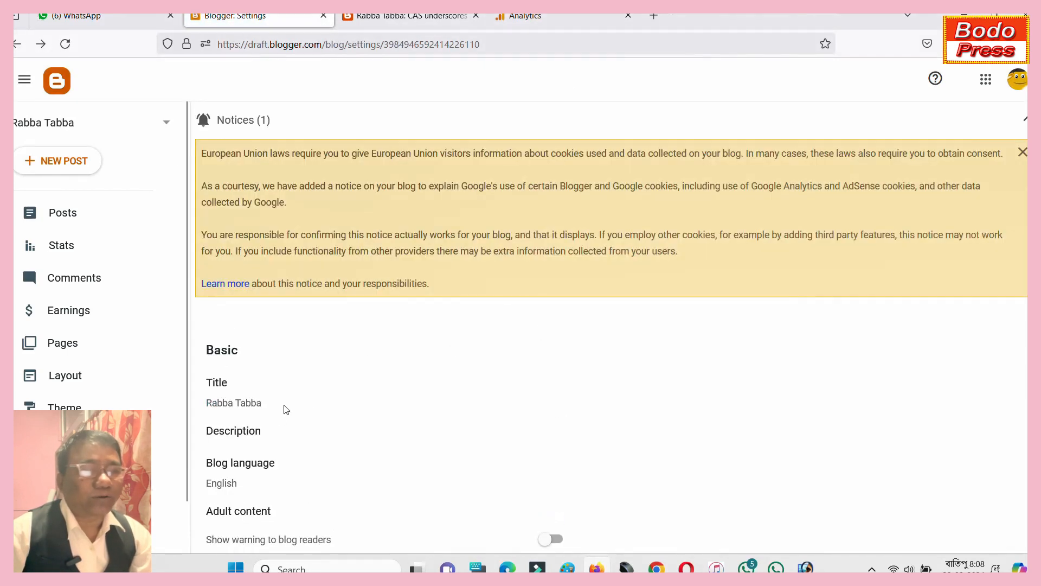
{"action": "scroll", "coordinate": [409, 368], "scroll_direction": "down", "scroll_amount": 4}
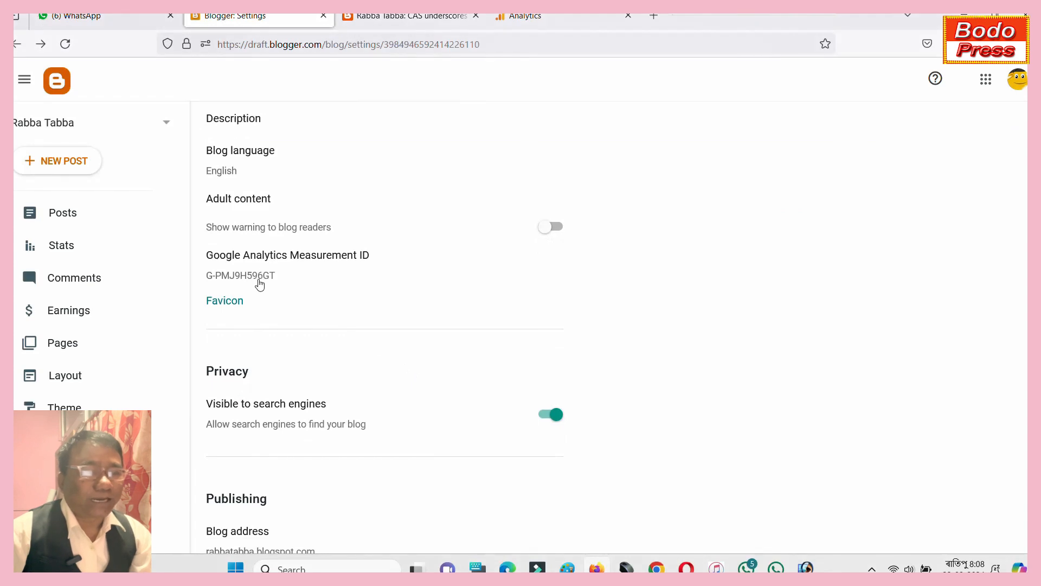
- Switch back to Analytics, review the Rabba Tabba web stream details including the consent settings, and close them
{"action": "left_click", "coordinate": [529, 18]}
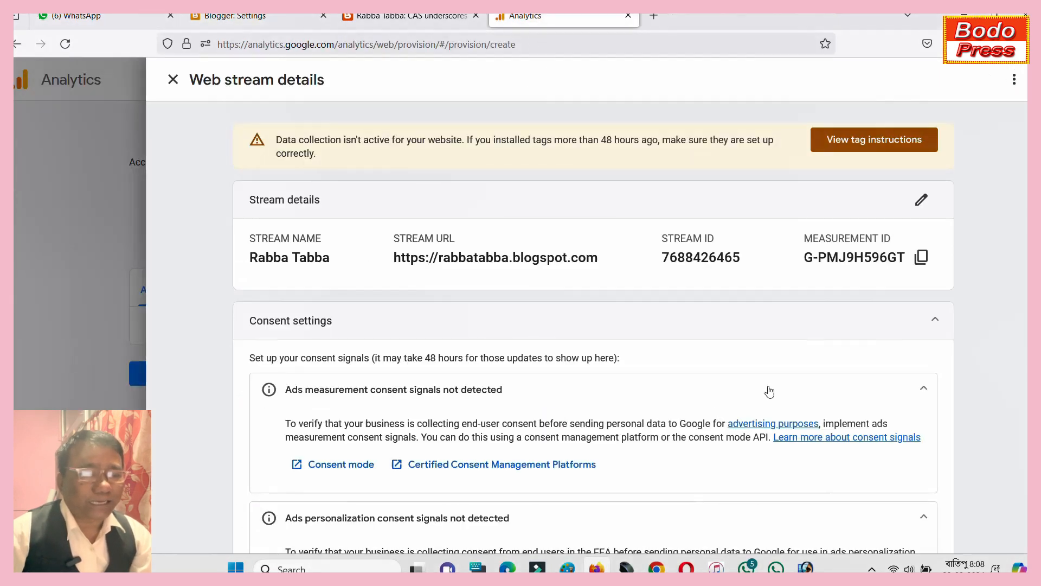
{"action": "scroll", "coordinate": [434, 298], "scroll_direction": "down", "scroll_amount": 4}
{"action": "scroll", "coordinate": [434, 298], "scroll_direction": "up", "scroll_amount": 4}
{"action": "scroll", "coordinate": [426, 309], "scroll_direction": "down", "scroll_amount": 7}
{"action": "scroll", "coordinate": [419, 317], "scroll_direction": "down", "scroll_amount": 5}
{"action": "scroll", "coordinate": [323, 304], "scroll_direction": "up", "scroll_amount": 12}
{"action": "left_click", "coordinate": [173, 80]}
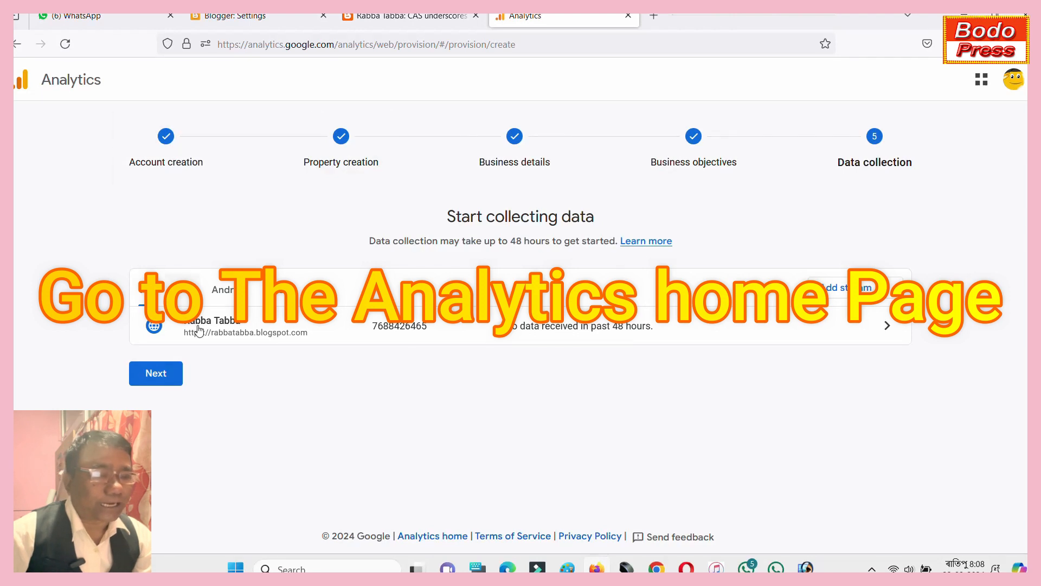
- Continue from data collection to the Analytics home page and save the email communication preferences with all four options selected
{"action": "left_click", "coordinate": [156, 373]}
{"action": "scroll", "coordinate": [678, 344], "scroll_direction": "down", "scroll_amount": 2}
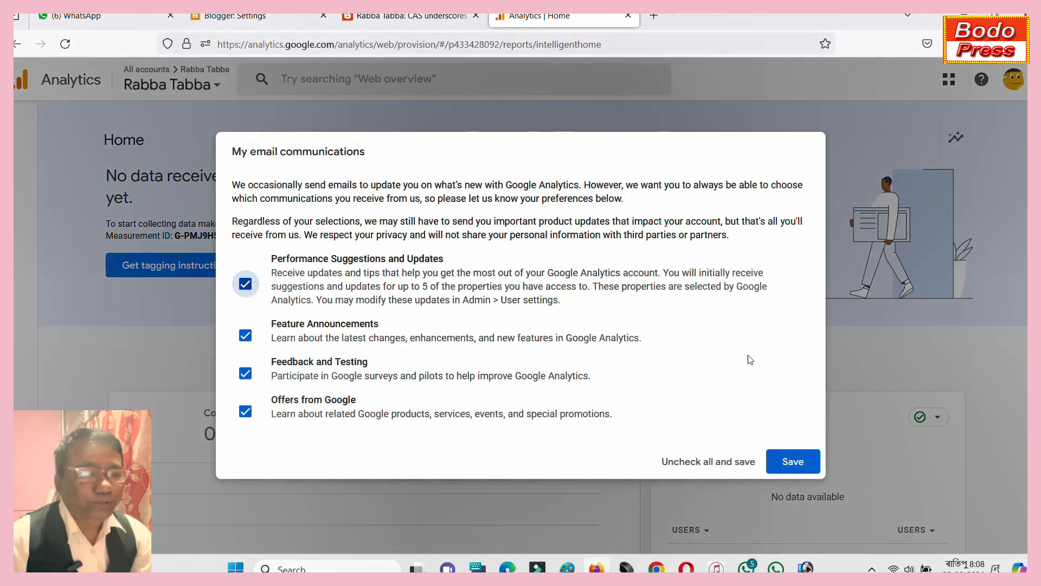
{"action": "left_click", "coordinate": [793, 462]}
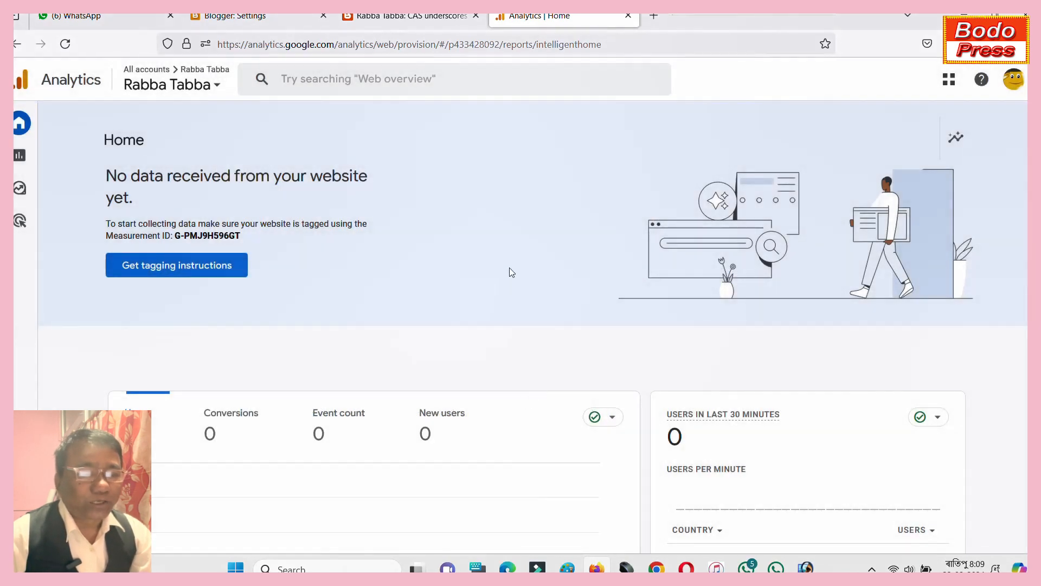
- Open the Setup Assistant for the property and mark Collect website and app data as complete
{"action": "scroll", "coordinate": [465, 280], "scroll_direction": "down", "scroll_amount": 10}
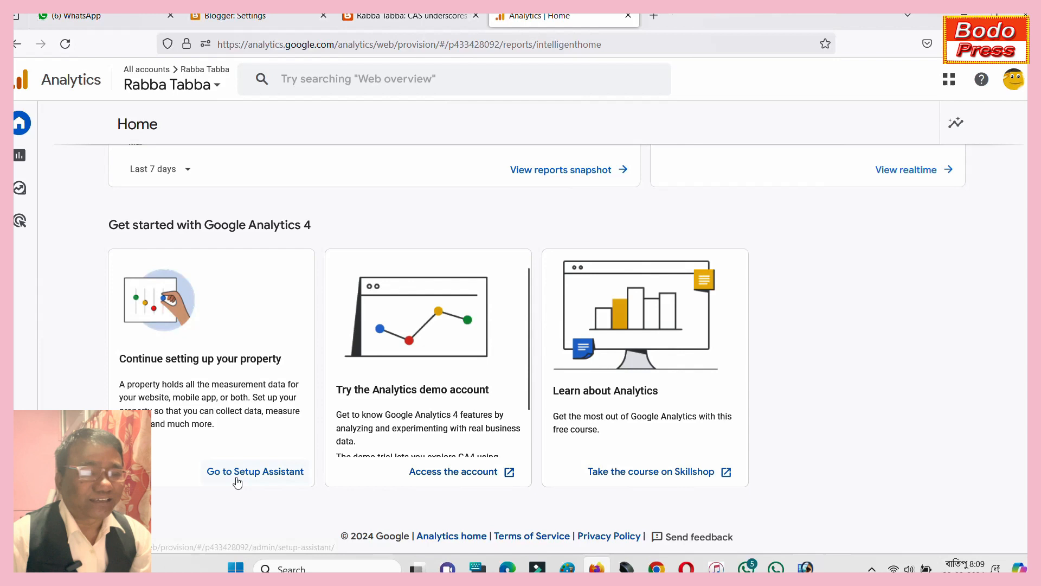
{"action": "left_click", "coordinate": [270, 476]}
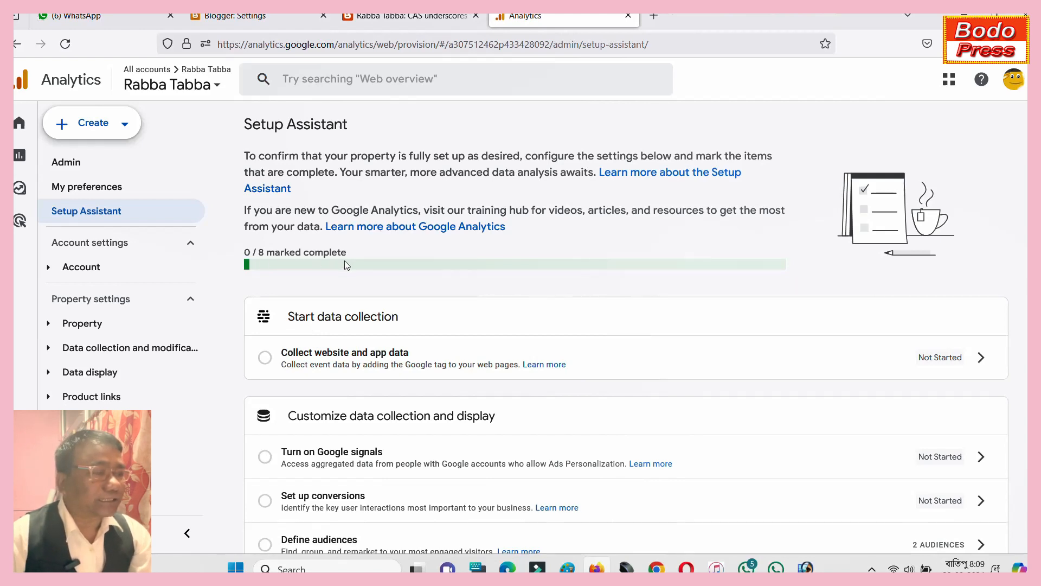
{"action": "left_click", "coordinate": [982, 358]}
{"action": "left_click", "coordinate": [924, 431]}
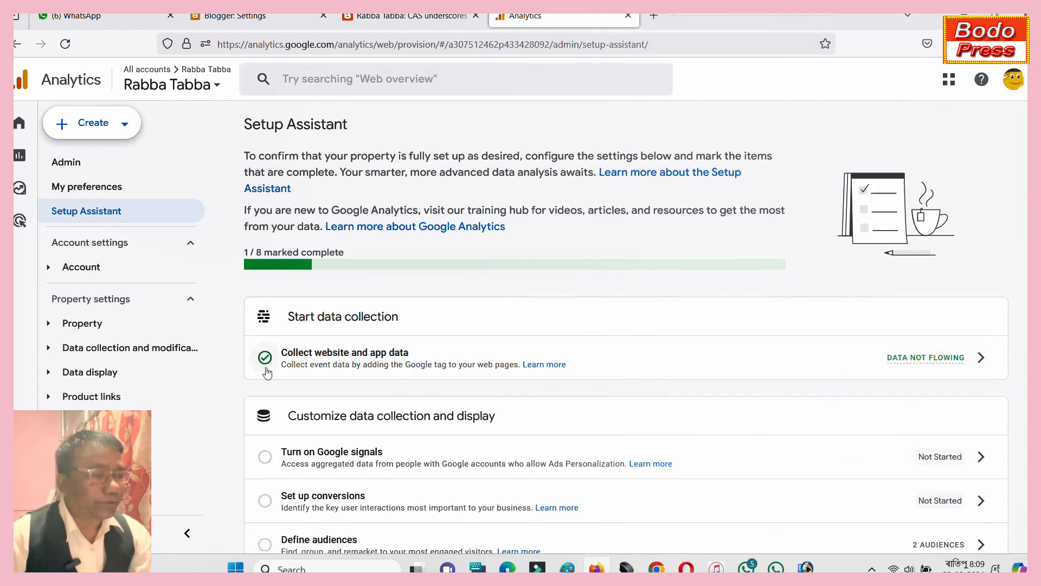
- Mark Turn on Google signals and Set up conversions as complete
{"action": "left_click", "coordinate": [981, 456]}
{"action": "left_click", "coordinate": [911, 534]}
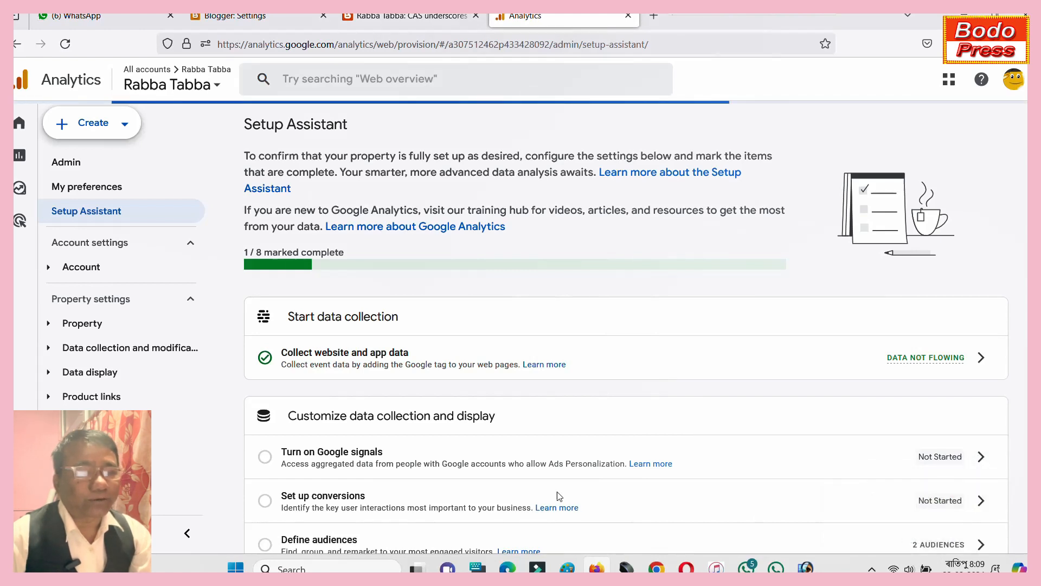
{"action": "scroll", "coordinate": [495, 404], "scroll_direction": "down", "scroll_amount": 2}
{"action": "scroll", "coordinate": [495, 404], "scroll_direction": "down", "scroll_amount": 1}
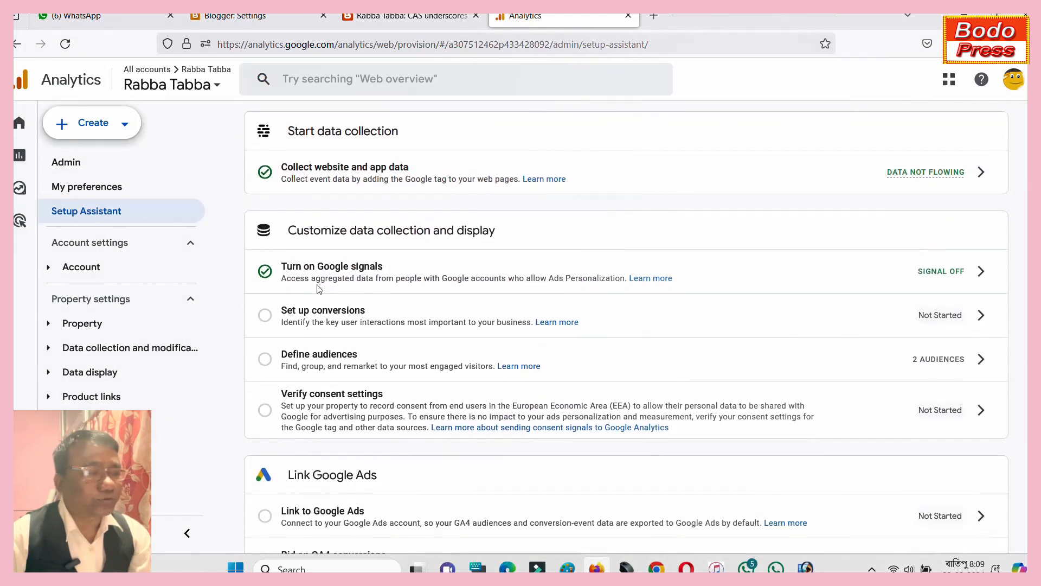
{"action": "left_click", "coordinate": [968, 323]}
{"action": "left_click", "coordinate": [923, 392]}
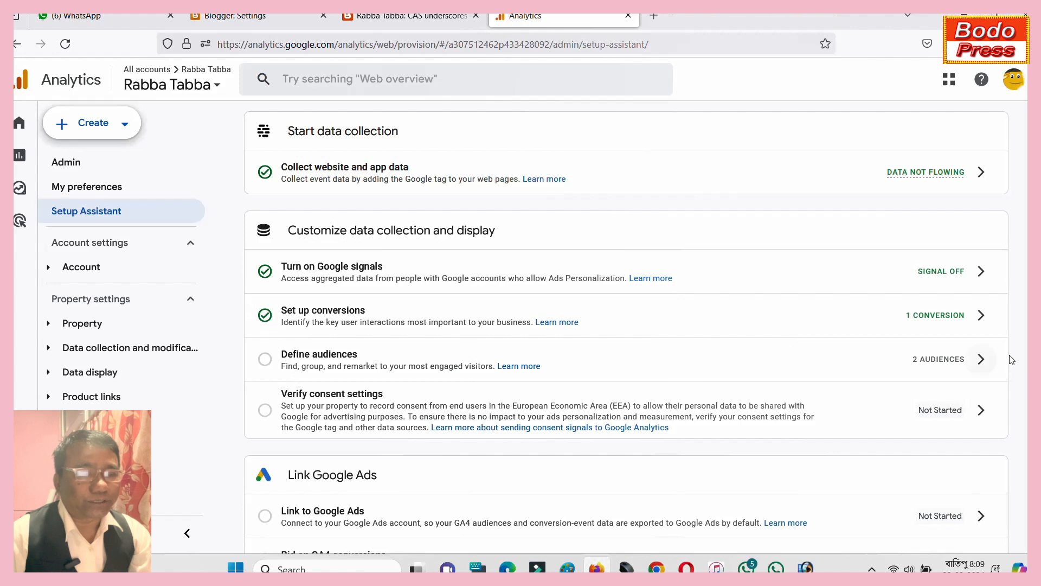
- Mark Define audiences and Verify consent settings as complete
{"action": "left_click", "coordinate": [981, 359]}
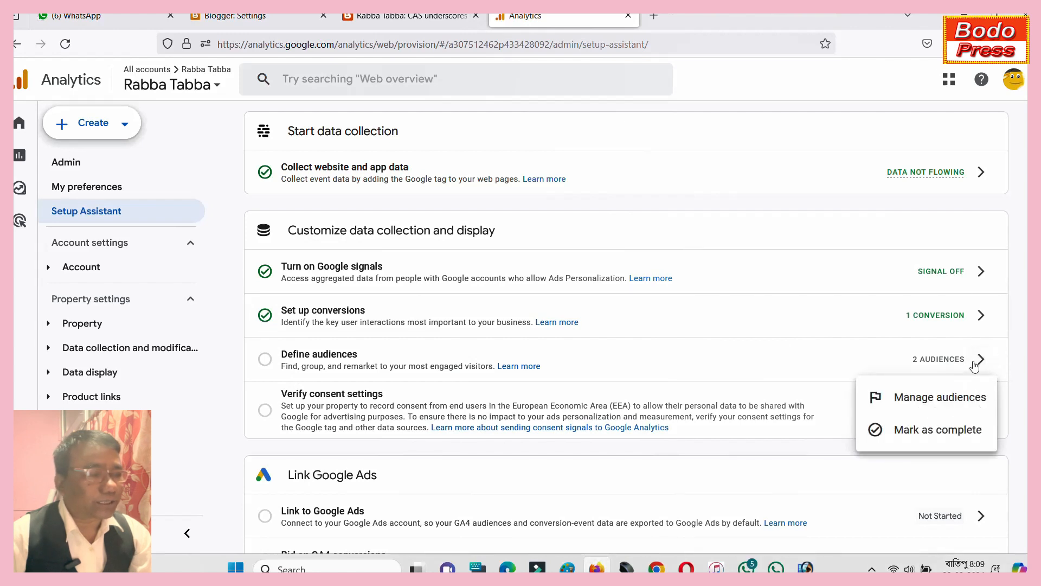
{"action": "left_click", "coordinate": [918, 431]}
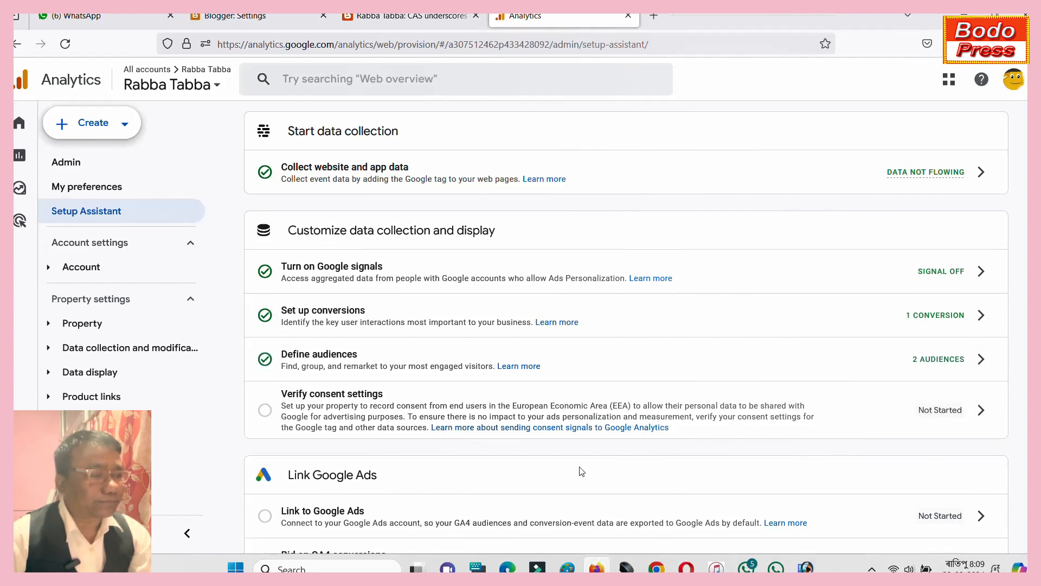
{"action": "left_click", "coordinate": [981, 410]}
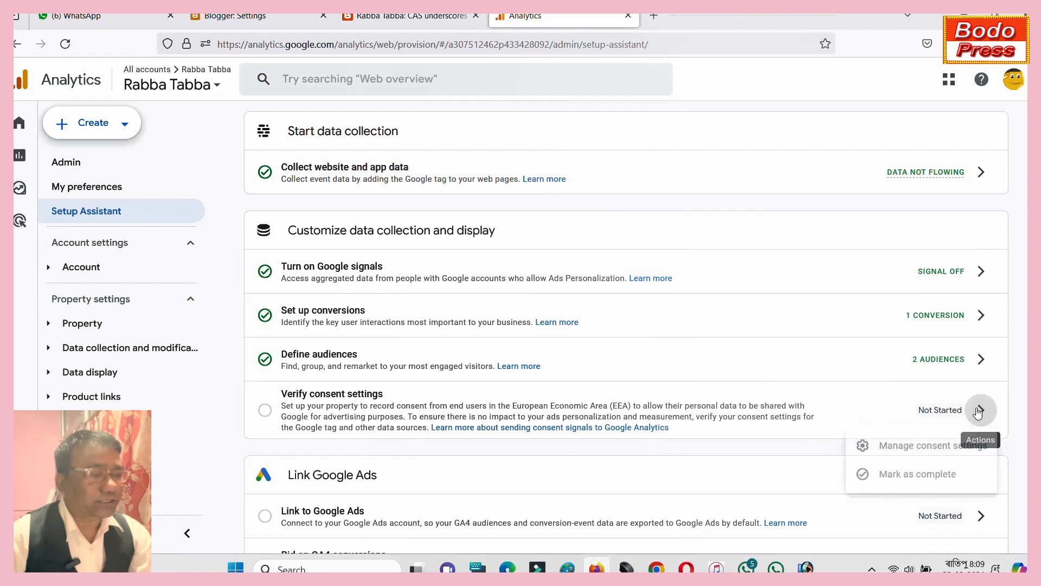
{"action": "left_click", "coordinate": [883, 490]}
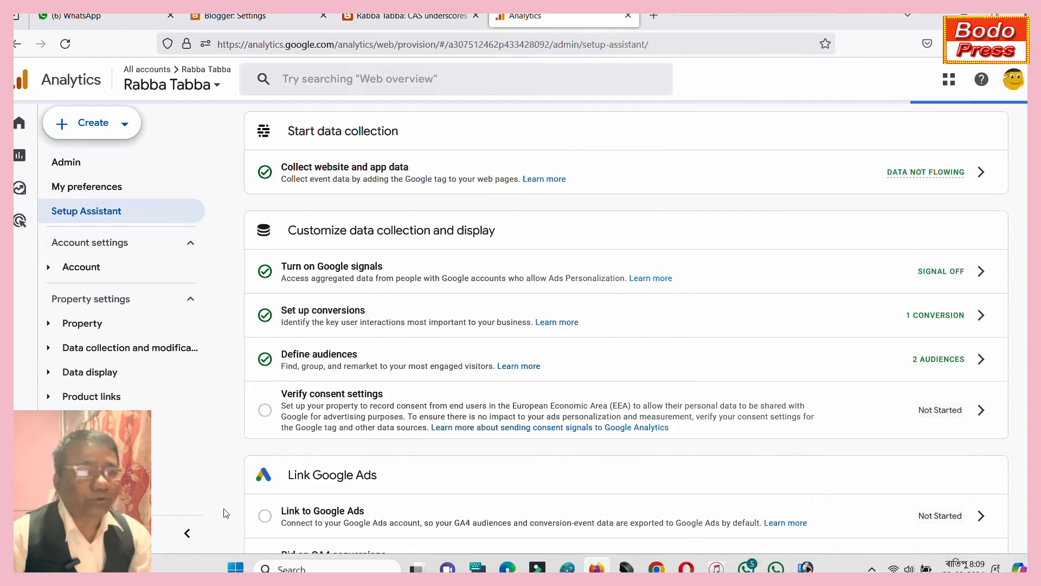
- Mark all Link Google Ads items as complete: Link to Google Ads, Bid on GA4 conversions, and Target ads to GA4 audiences
{"action": "scroll", "coordinate": [322, 362], "scroll_direction": "down", "scroll_amount": 3}
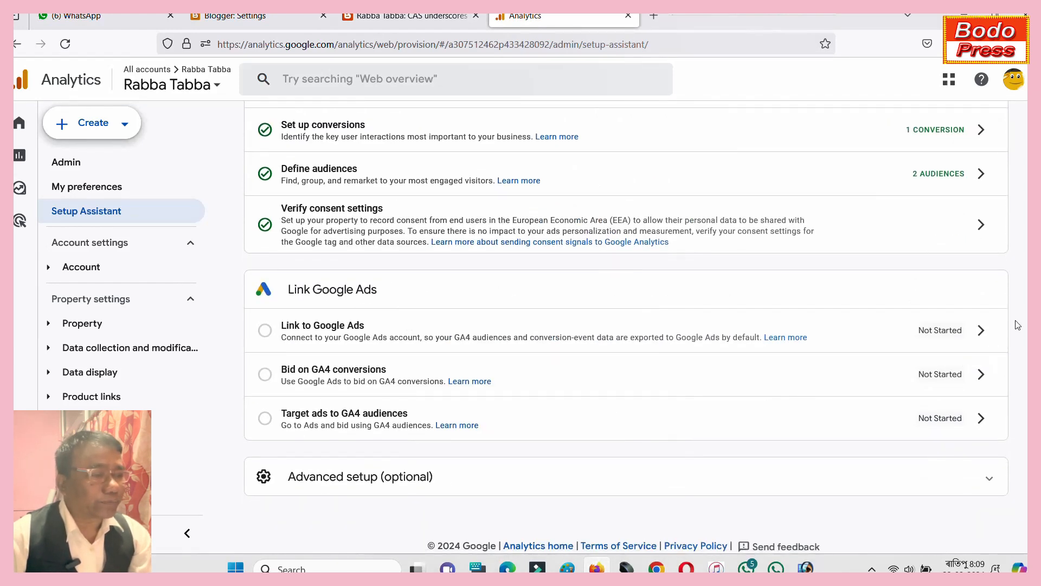
{"action": "left_click", "coordinate": [968, 330]}
{"action": "left_click", "coordinate": [870, 407]}
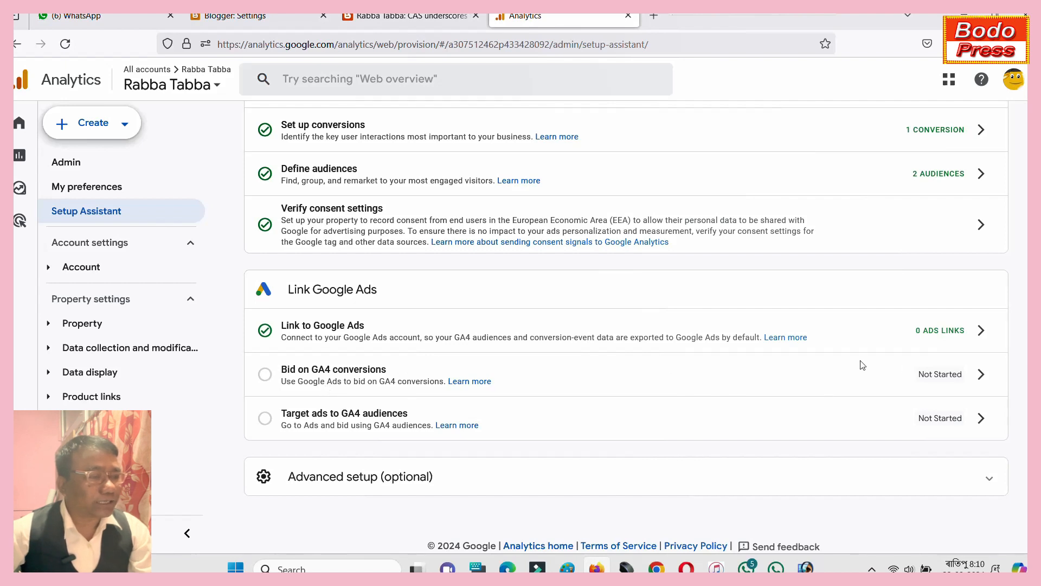
{"action": "left_click", "coordinate": [981, 374]}
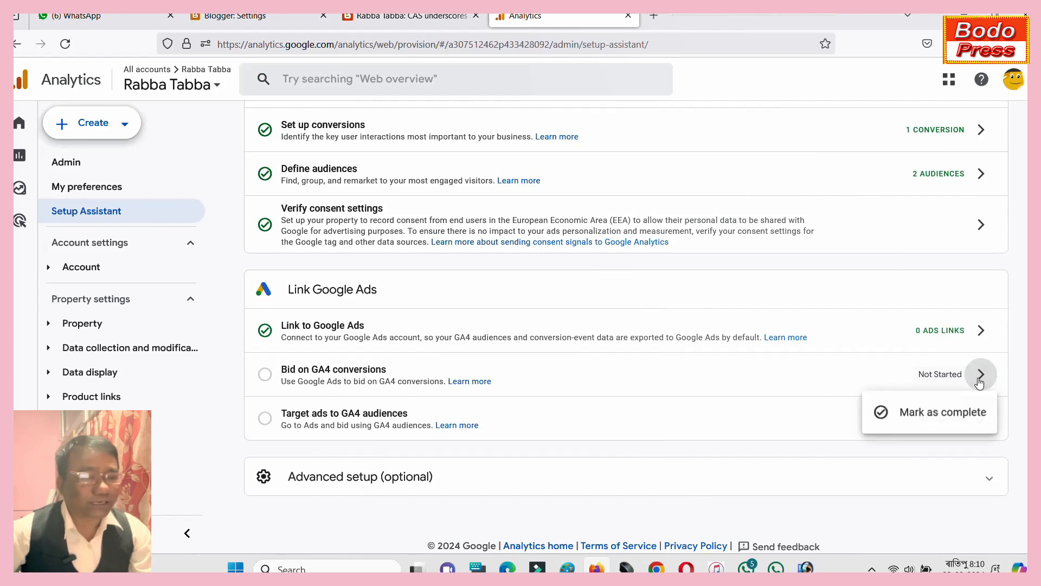
{"action": "left_click", "coordinate": [926, 415]}
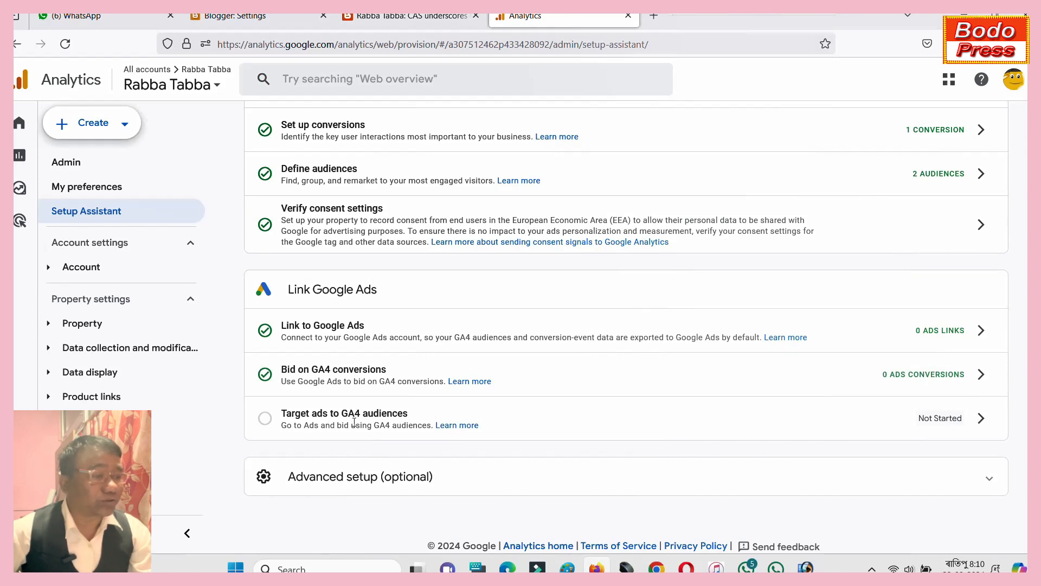
{"action": "left_click", "coordinate": [981, 418]}
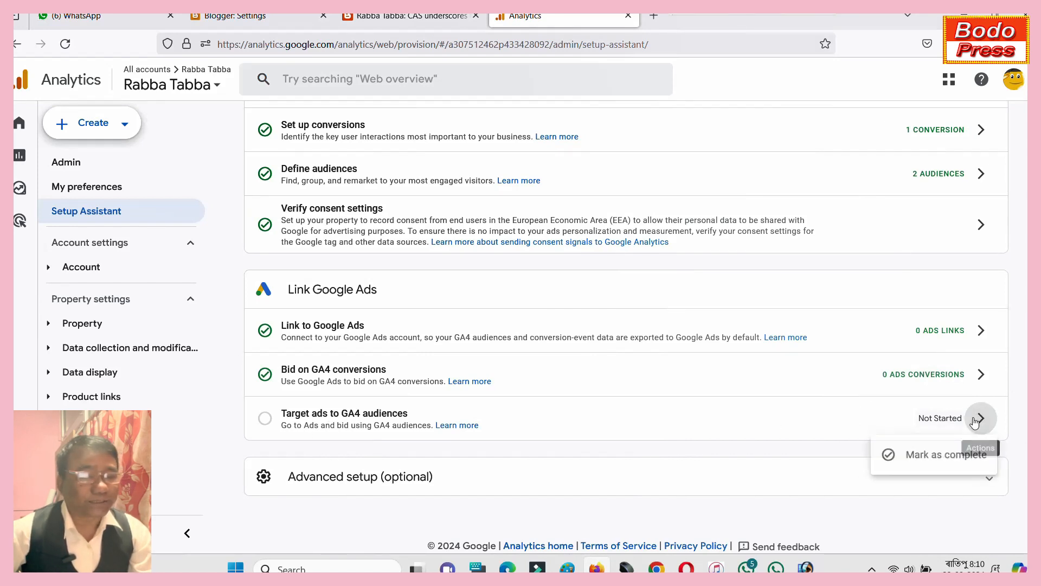
{"action": "left_click", "coordinate": [920, 461]}
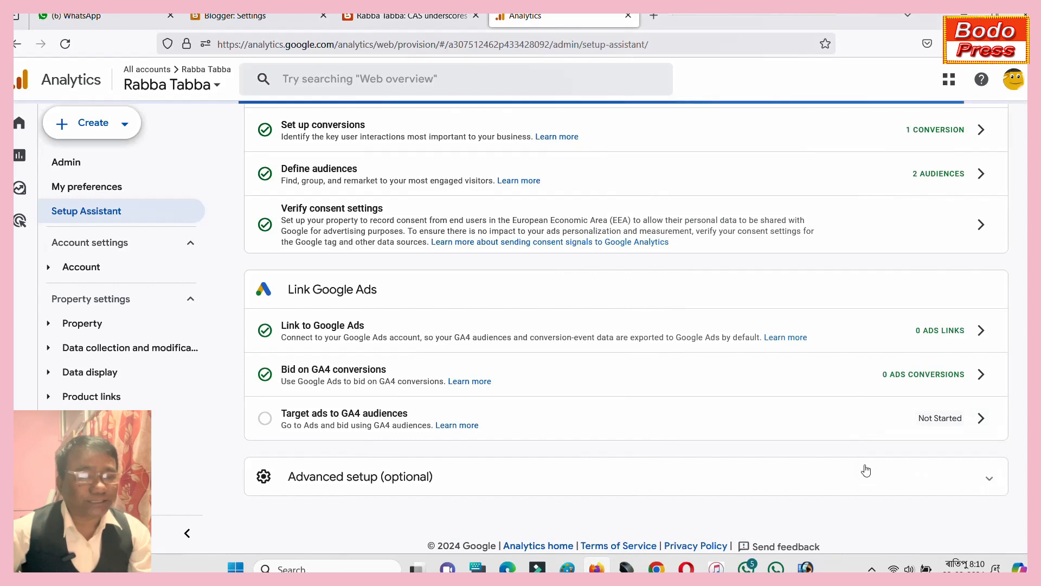
- Expand the optional advanced setup and mark Manage users and Import data as complete
{"action": "scroll", "coordinate": [377, 370], "scroll_direction": "down", "scroll_amount": 1}
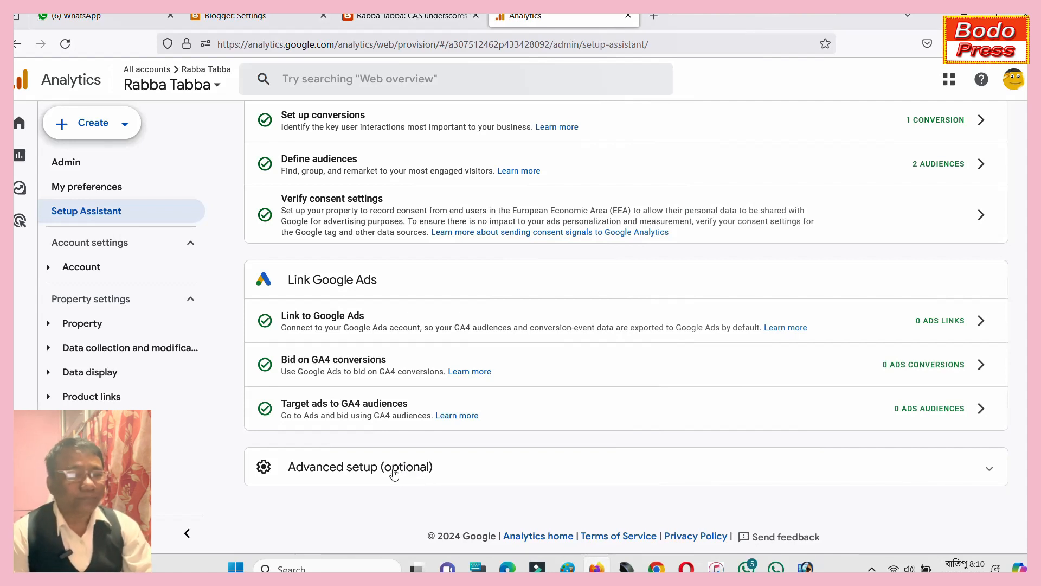
{"action": "left_click", "coordinate": [375, 475]}
{"action": "scroll", "coordinate": [507, 454], "scroll_direction": "down", "scroll_amount": 5}
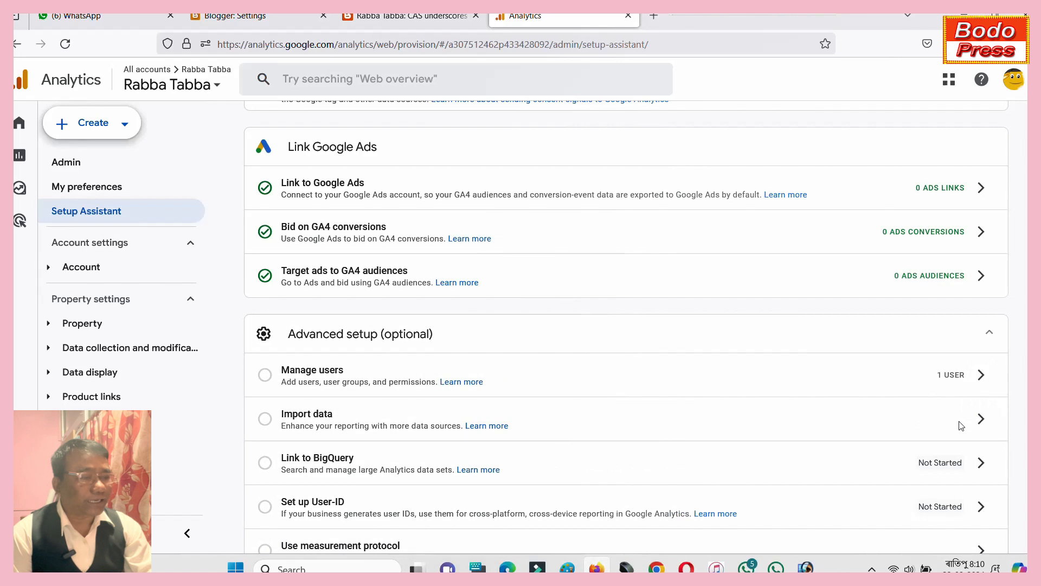
{"action": "left_click", "coordinate": [981, 374]}
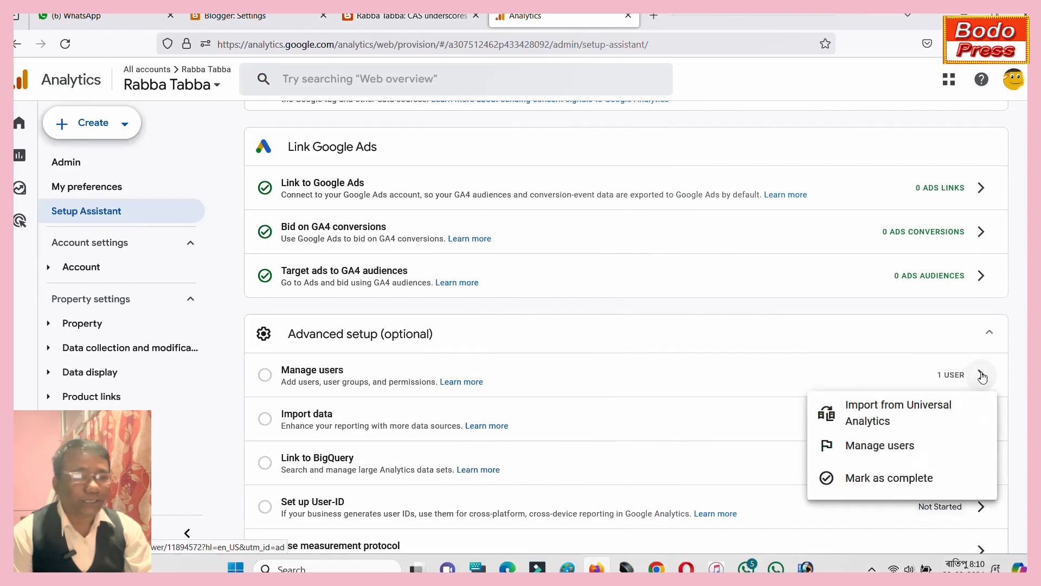
{"action": "left_click", "coordinate": [863, 483]}
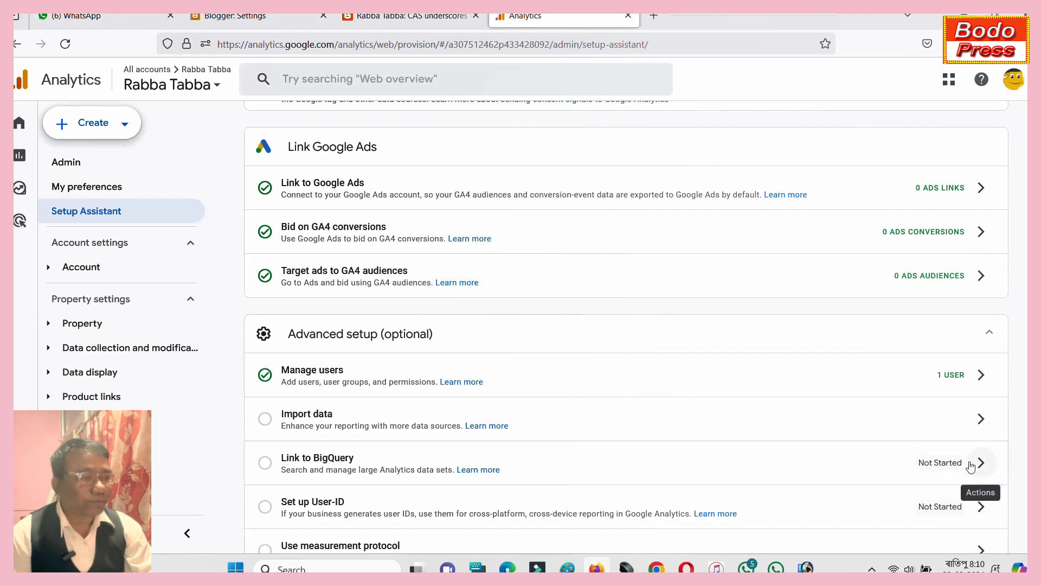
{"action": "left_click", "coordinate": [981, 418]}
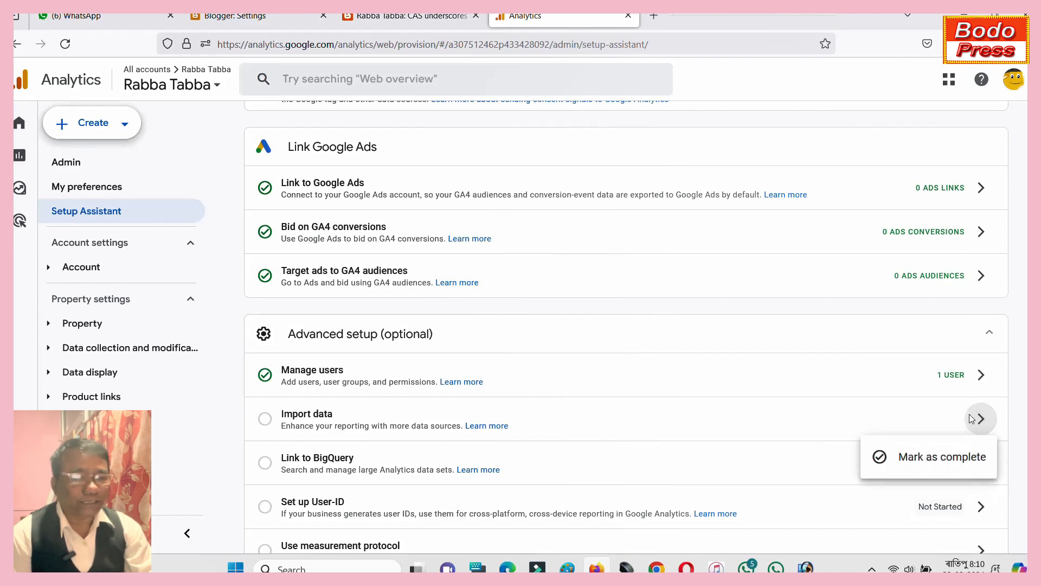
{"action": "left_click", "coordinate": [914, 462]}
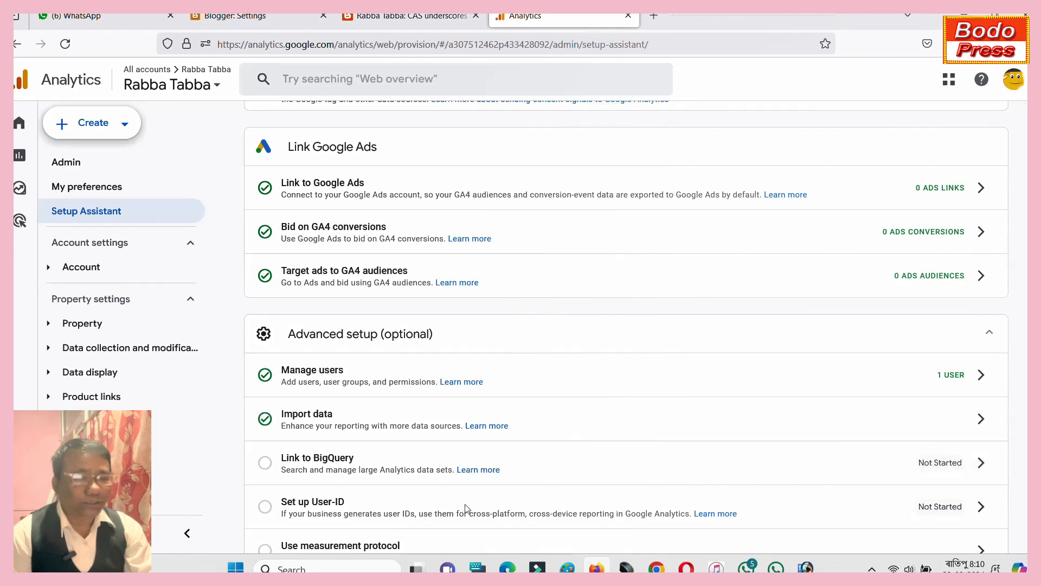
- Mark the remaining advanced items Link to BigQuery, Set up User-ID, and Use measurement protocol as complete
{"action": "left_click", "coordinate": [972, 466]}
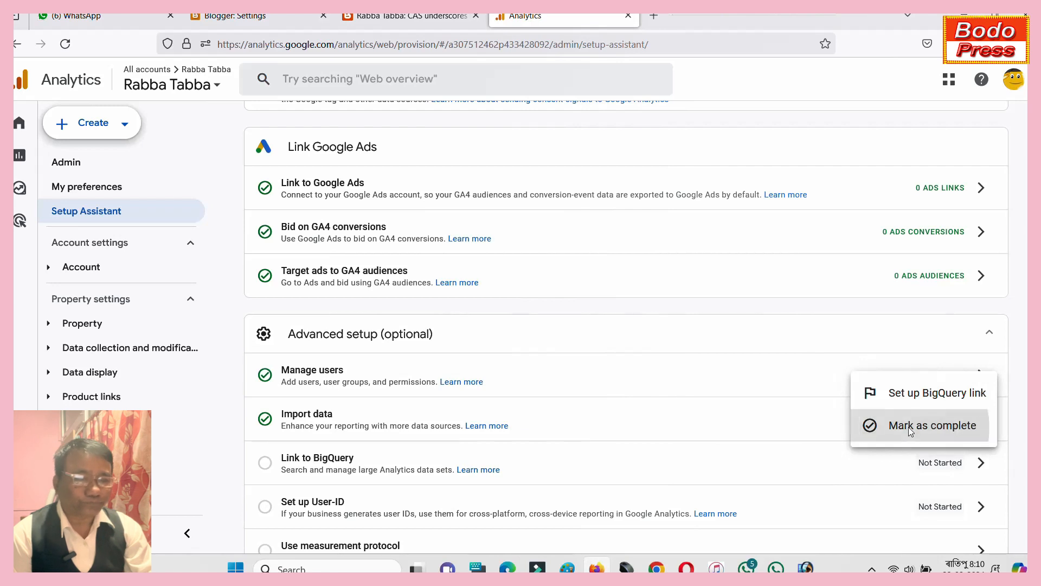
{"action": "left_click", "coordinate": [867, 426]}
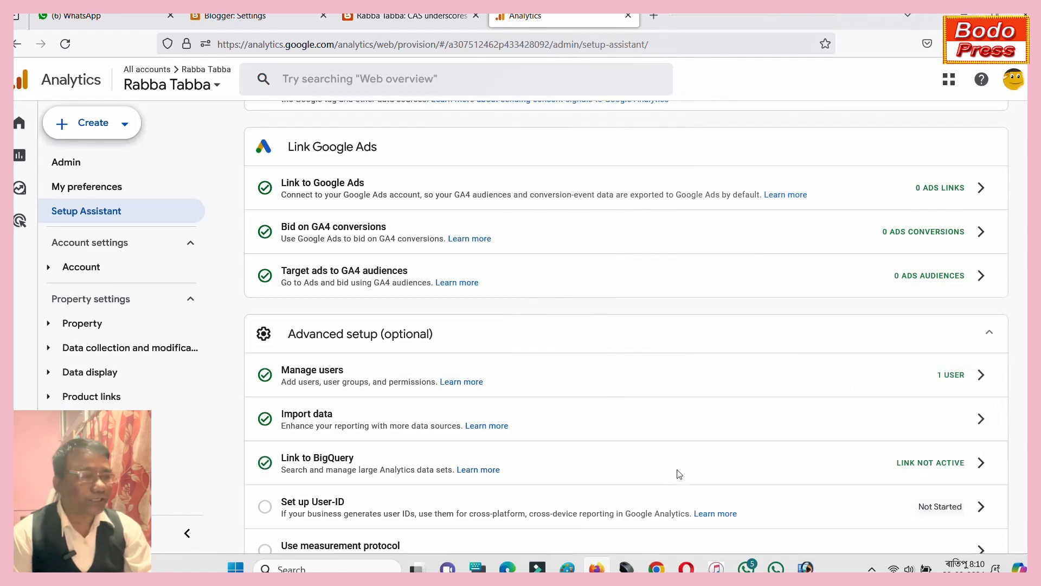
{"action": "scroll", "coordinate": [686, 472], "scroll_direction": "down", "scroll_amount": 2}
{"action": "left_click", "coordinate": [981, 419]}
{"action": "left_click", "coordinate": [939, 464]}
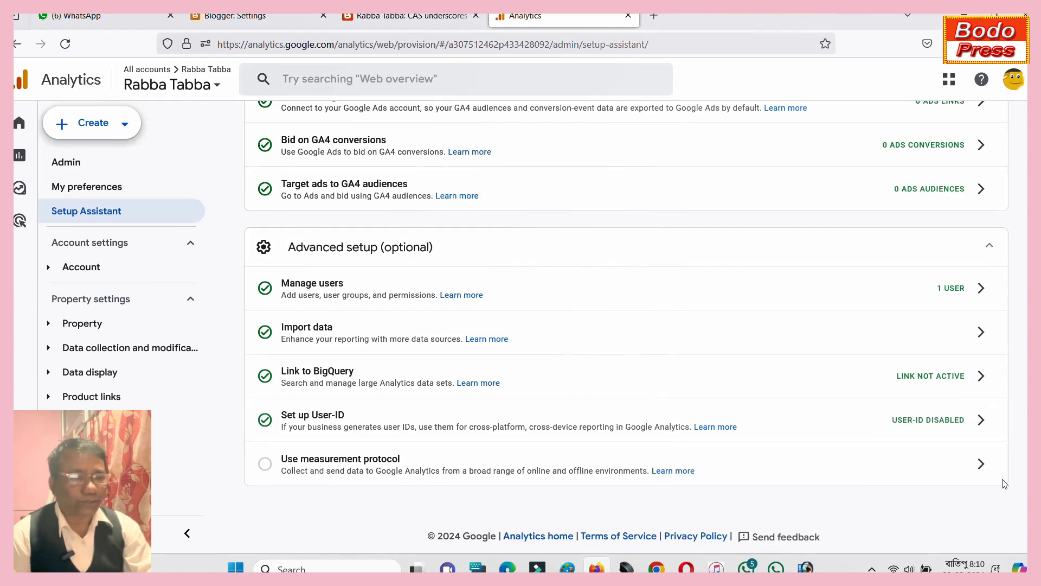
{"action": "left_click", "coordinate": [981, 463]}
{"action": "left_click", "coordinate": [942, 506]}
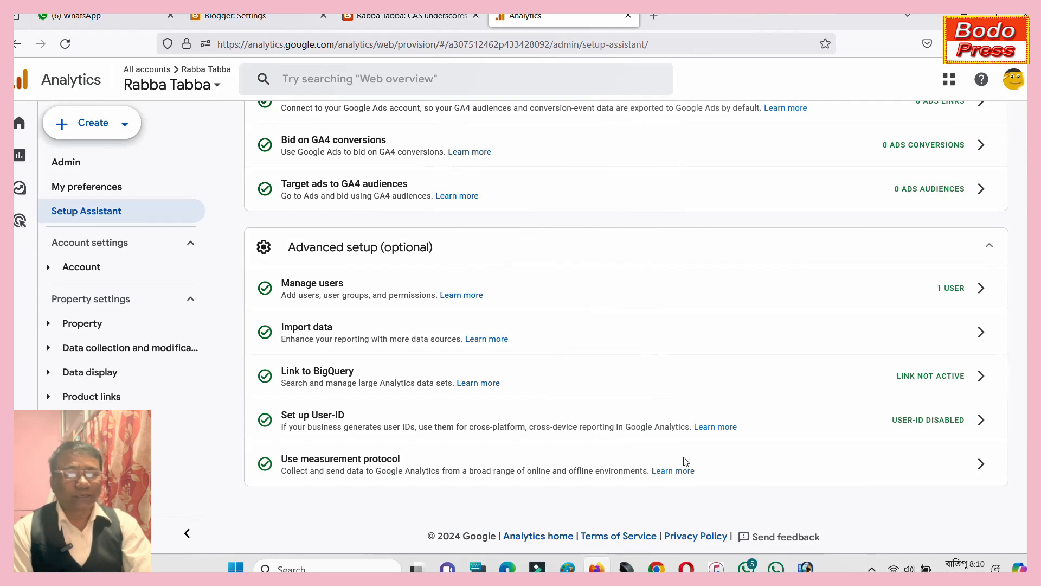
- Open the Rabba Tabba property's home page and review the user metrics and the last-30-minutes card
{"action": "scroll", "coordinate": [685, 461], "scroll_direction": "up", "scroll_amount": 10}
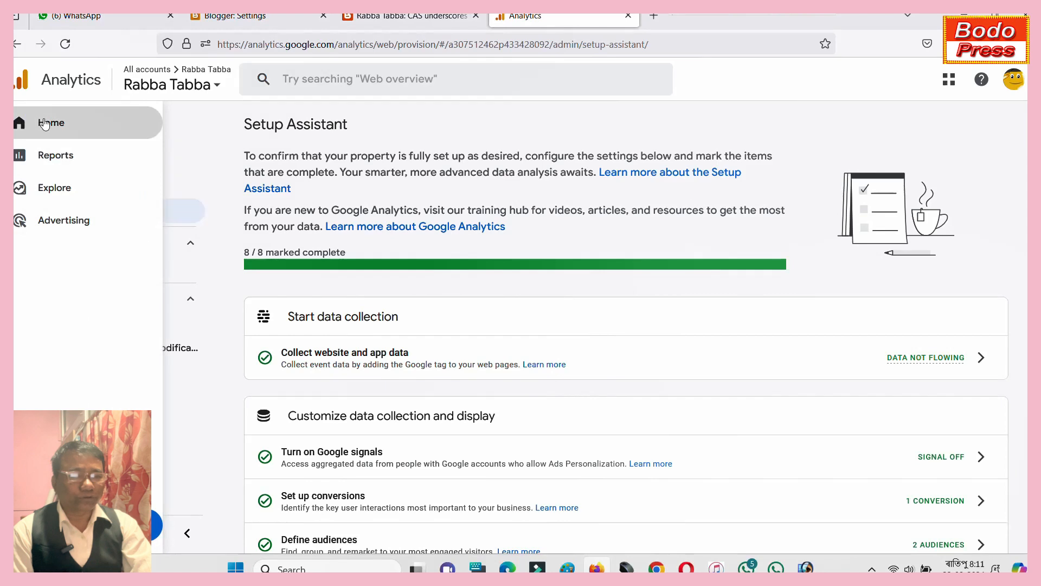
{"action": "left_click", "coordinate": [45, 124]}
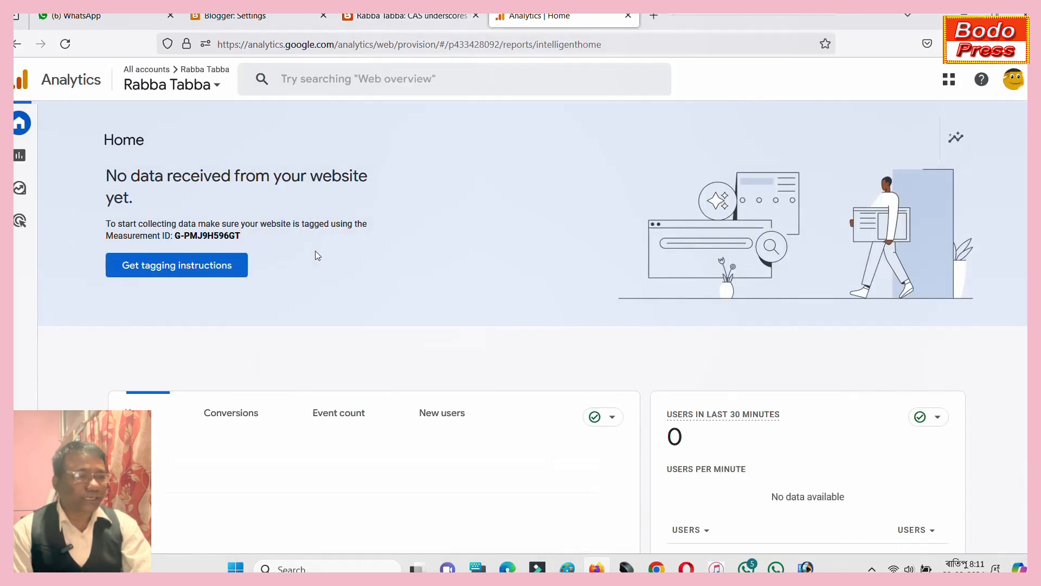
{"action": "scroll", "coordinate": [824, 365], "scroll_direction": "down", "scroll_amount": 1}
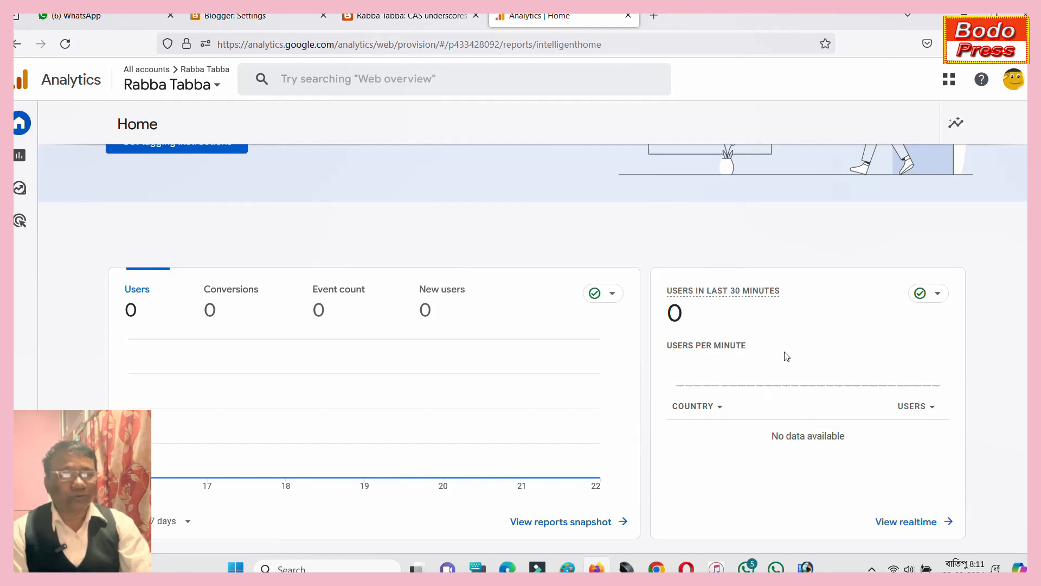
- Switch to Blogger, open the blog's post list, and view the published post on the CAS and the Aerospace Force
{"action": "left_click", "coordinate": [230, 16]}
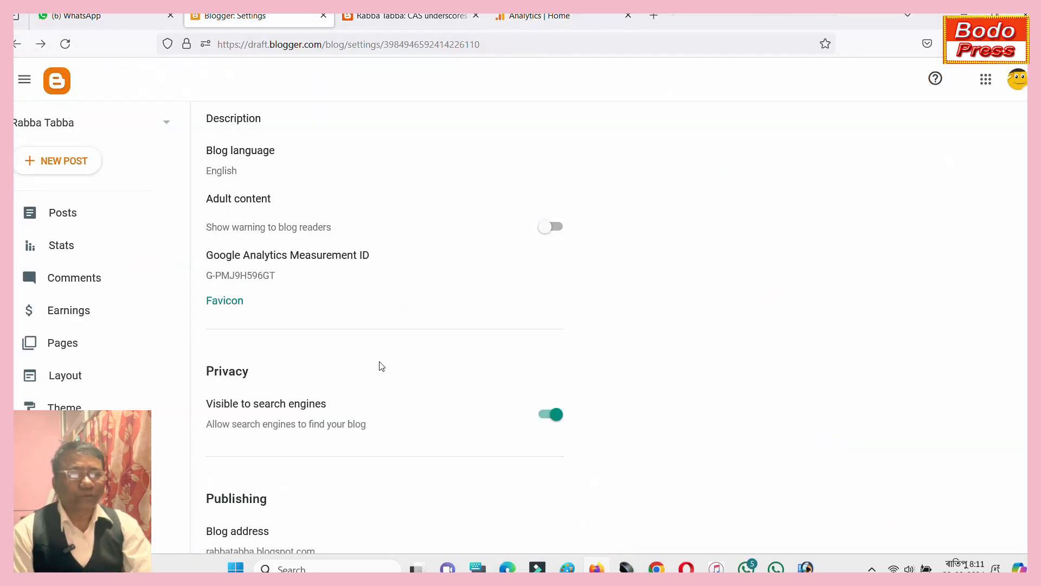
{"action": "left_click", "coordinate": [56, 215]}
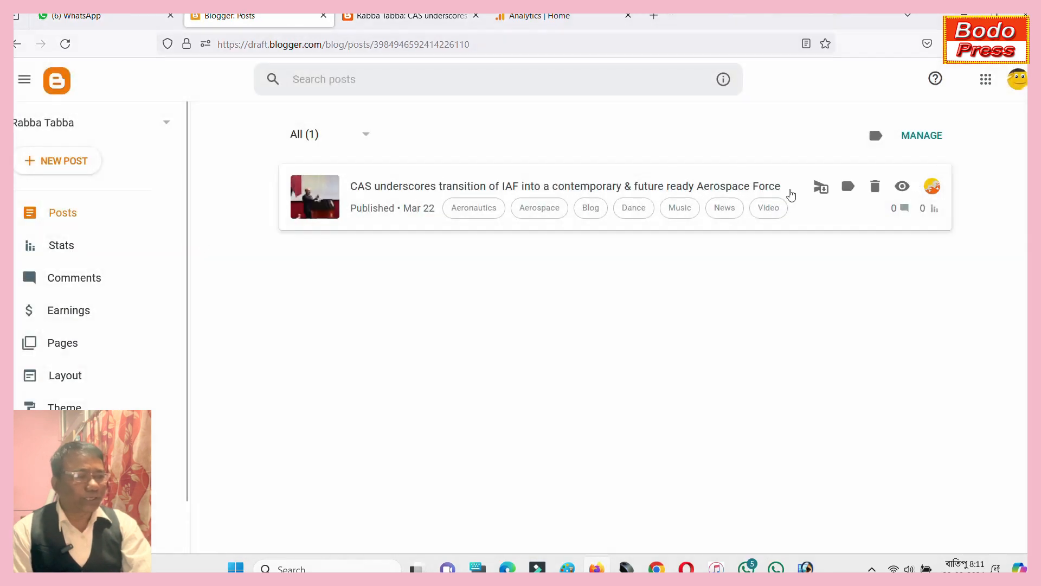
{"action": "left_click", "coordinate": [902, 411]}
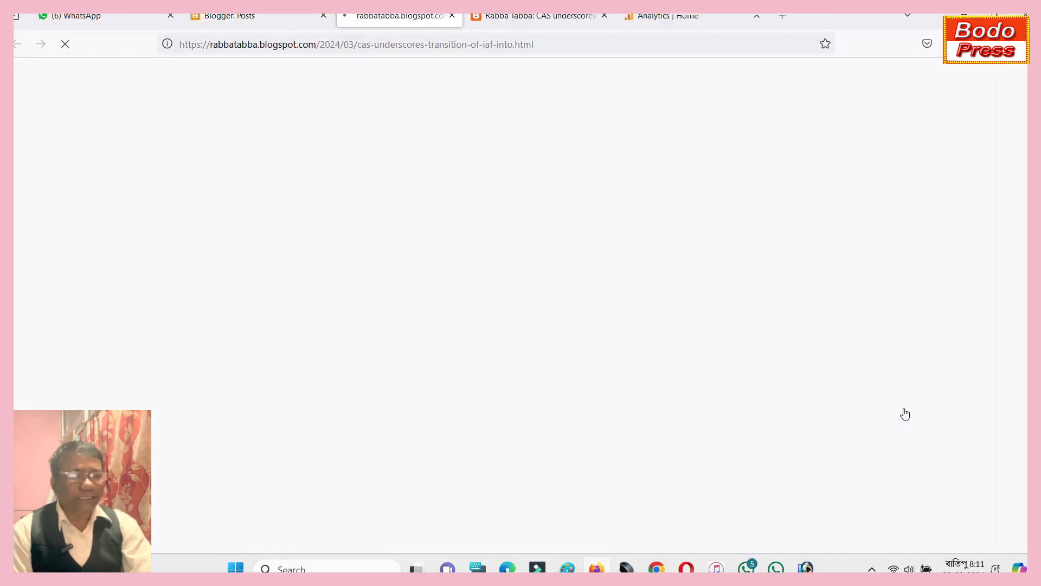
{"action": "scroll", "coordinate": [549, 318], "scroll_direction": "down", "scroll_amount": 20}
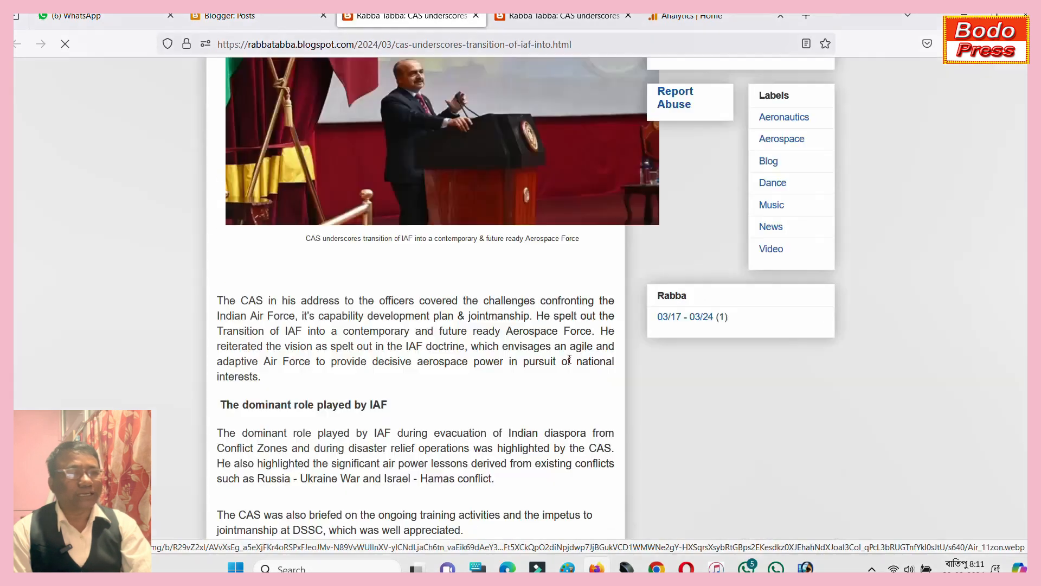
{"action": "scroll", "coordinate": [480, 345], "scroll_direction": "up", "scroll_amount": 20}
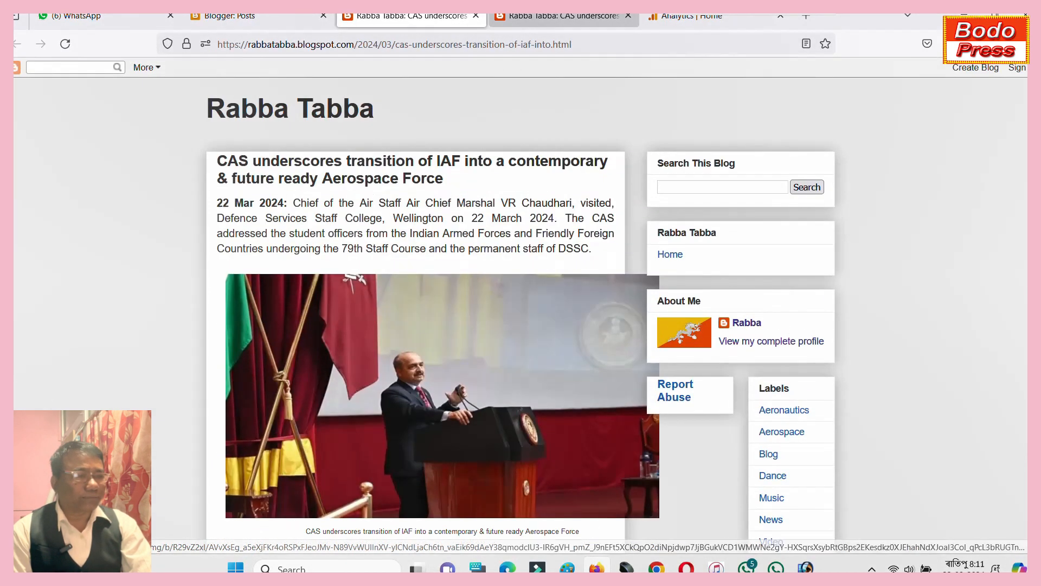
- Switch back to Analytics and check the home page for incoming visitor data from the blog
{"action": "left_click", "coordinate": [679, 22]}
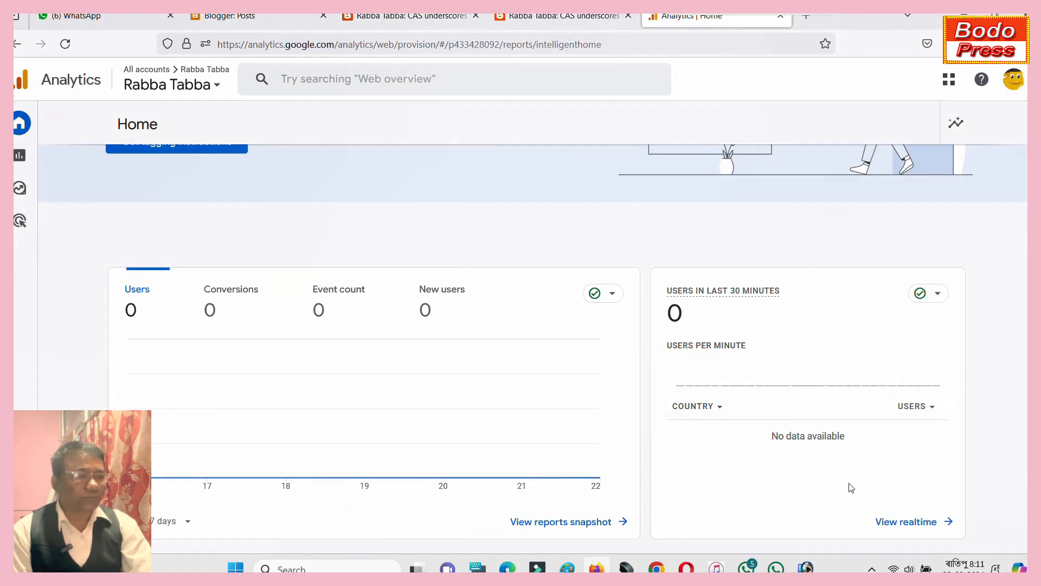
{"action": "scroll", "coordinate": [549, 446], "scroll_direction": "up", "scroll_amount": 3}
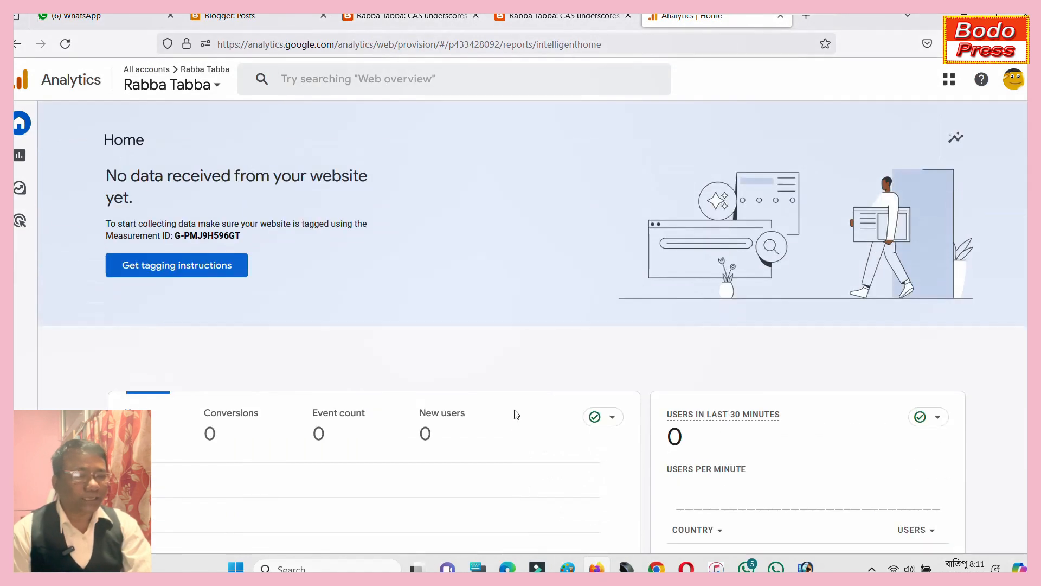
{"action": "scroll", "coordinate": [520, 421], "scroll_direction": "down", "scroll_amount": 4}
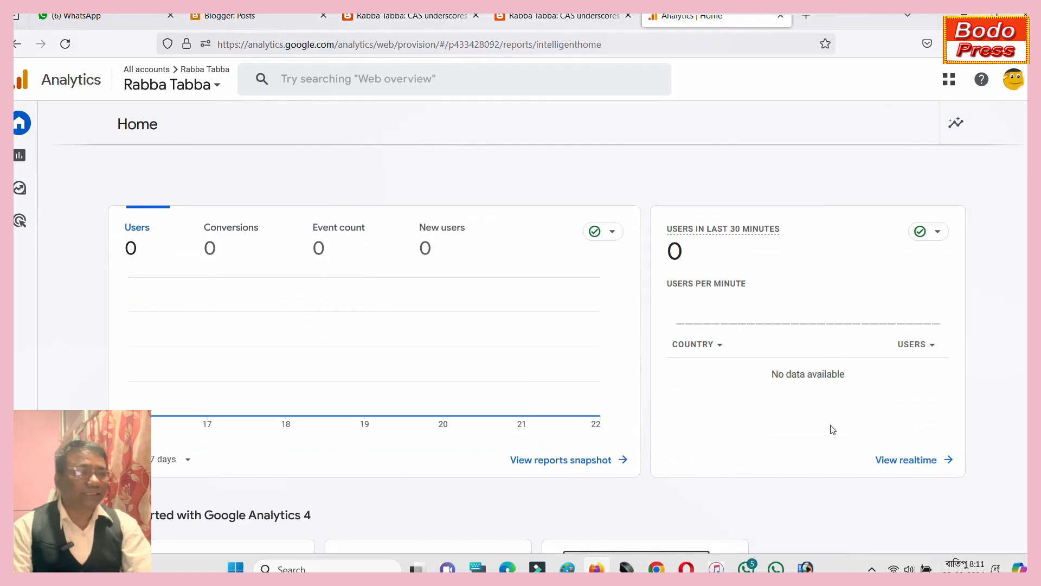
{"action": "scroll", "coordinate": [605, 467], "scroll_direction": "up", "scroll_amount": 3}
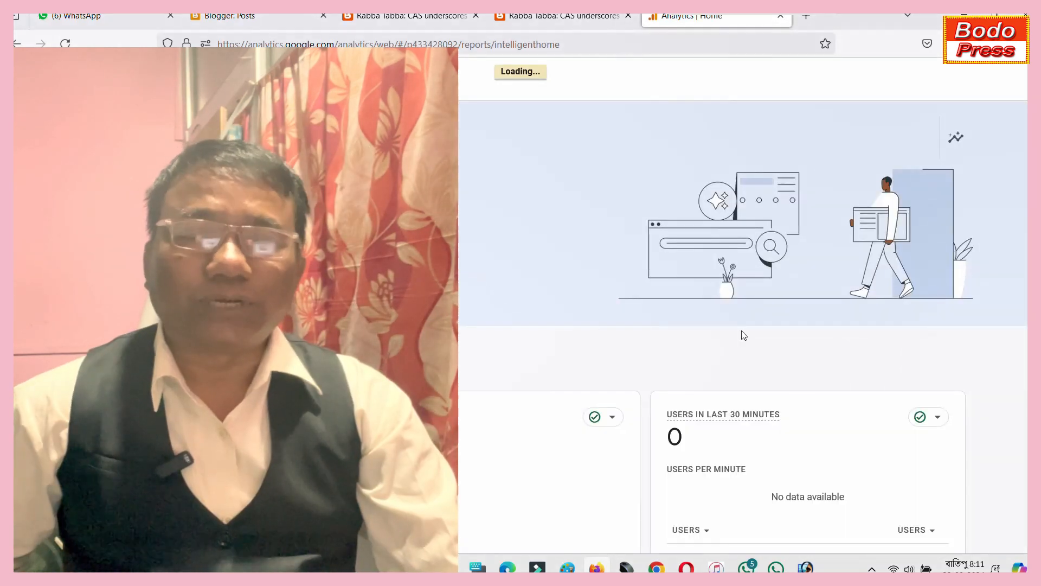
{"action": "scroll", "coordinate": [844, 458], "scroll_direction": "down", "scroll_amount": 1}
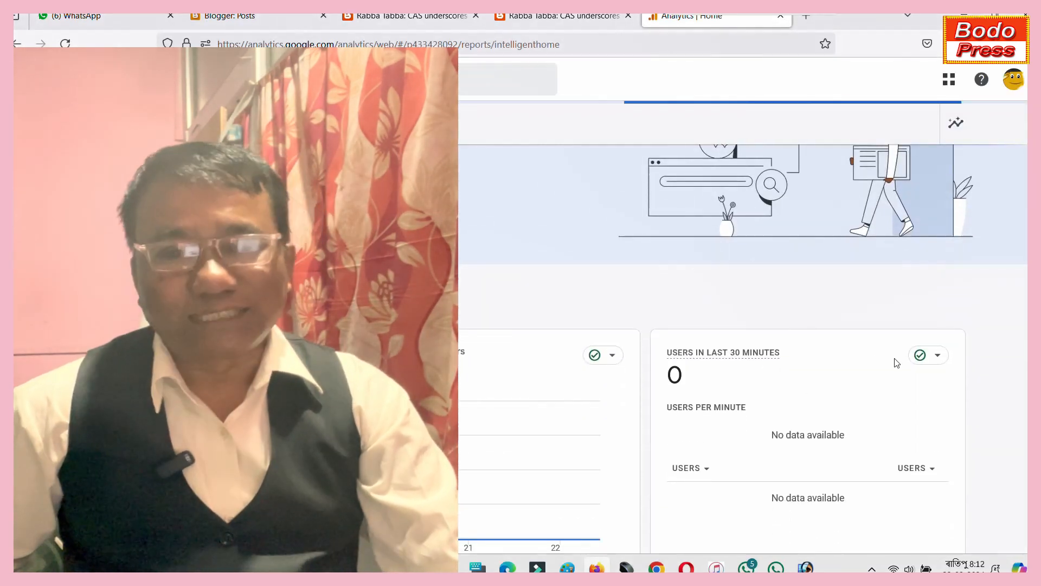